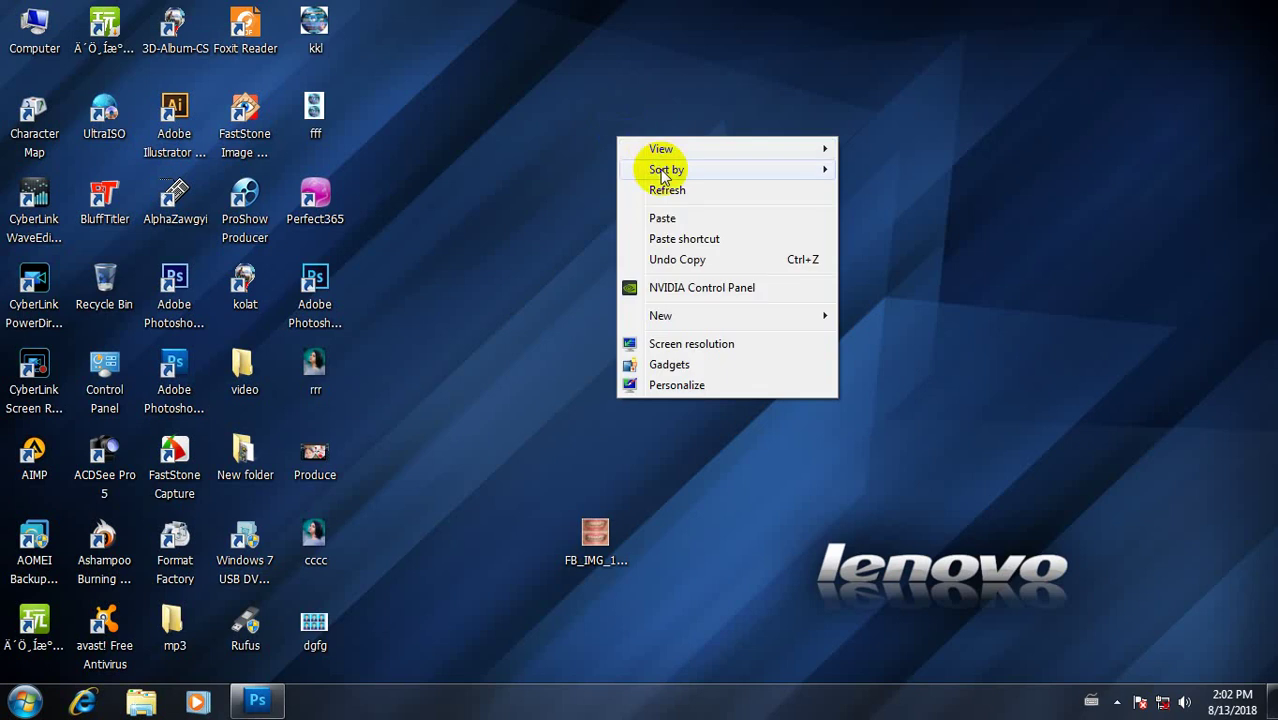
- Refresh the desktop and preview the FB_IMG teeth photo in ACDSee Quick View, then close it
{"action": "left_click", "coordinate": [602, 126]}
{"action": "right_click", "coordinate": [597, 133]}
{"action": "left_click", "coordinate": [630, 180]}
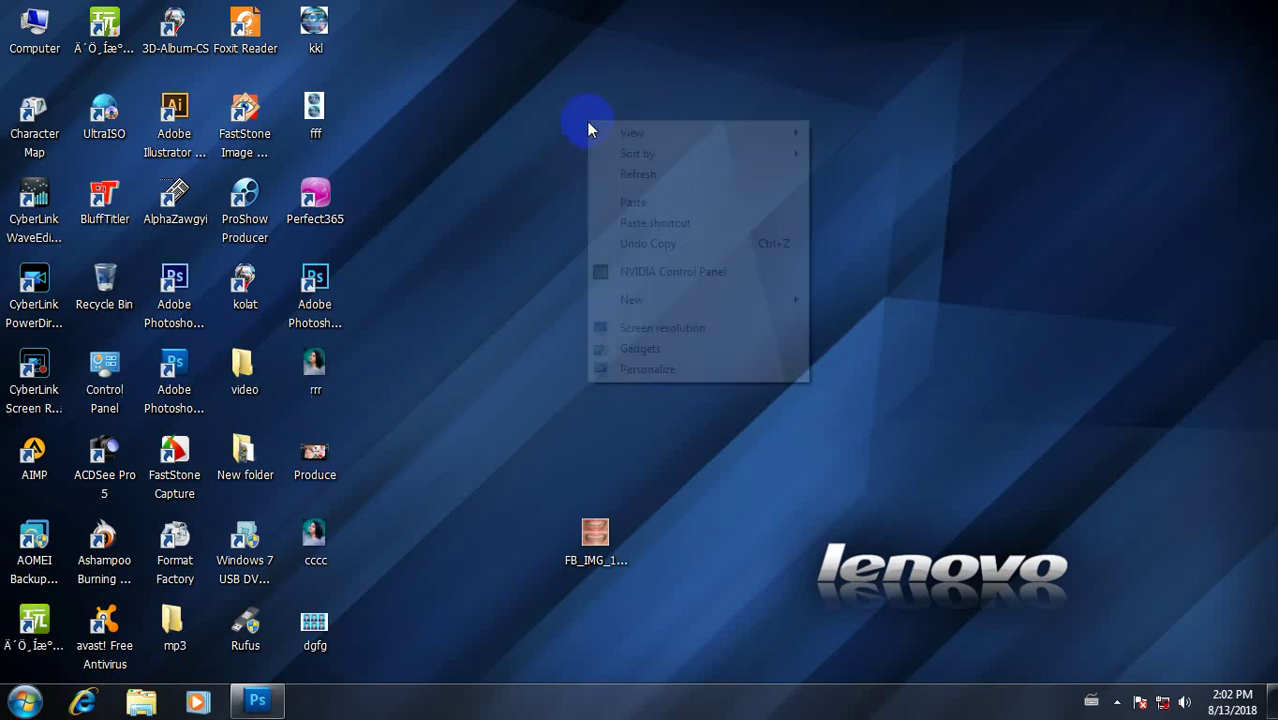
{"action": "double_click", "coordinate": [598, 537]}
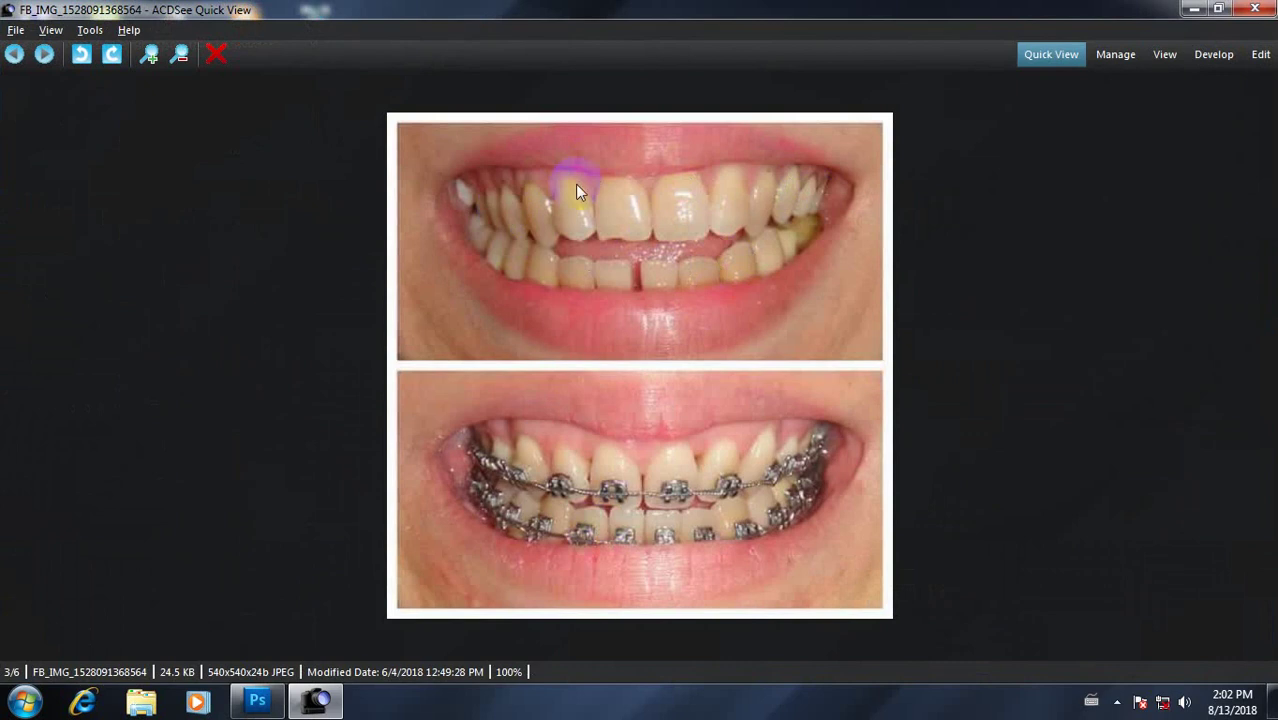
{"action": "left_click", "coordinate": [1254, 9]}
- Return to Photoshop and look over the teeth photo and the CD label document
{"action": "left_click", "coordinate": [257, 700]}
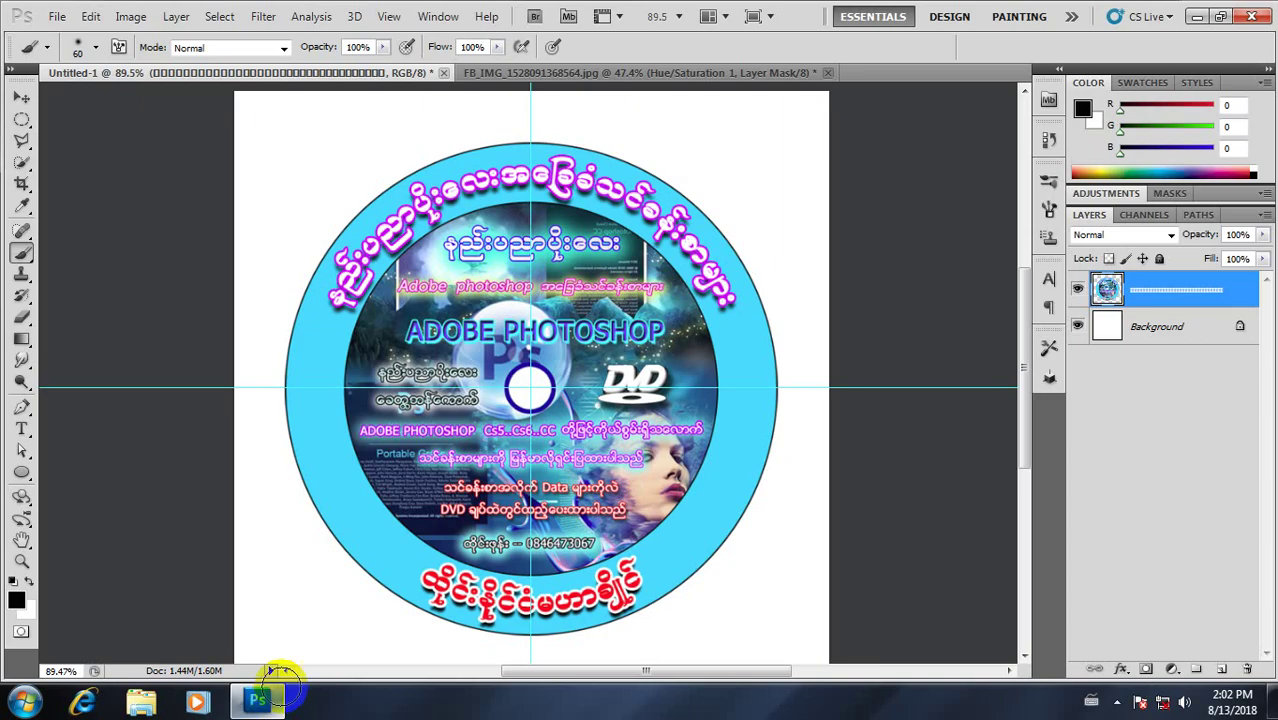
{"action": "left_click", "coordinate": [588, 76]}
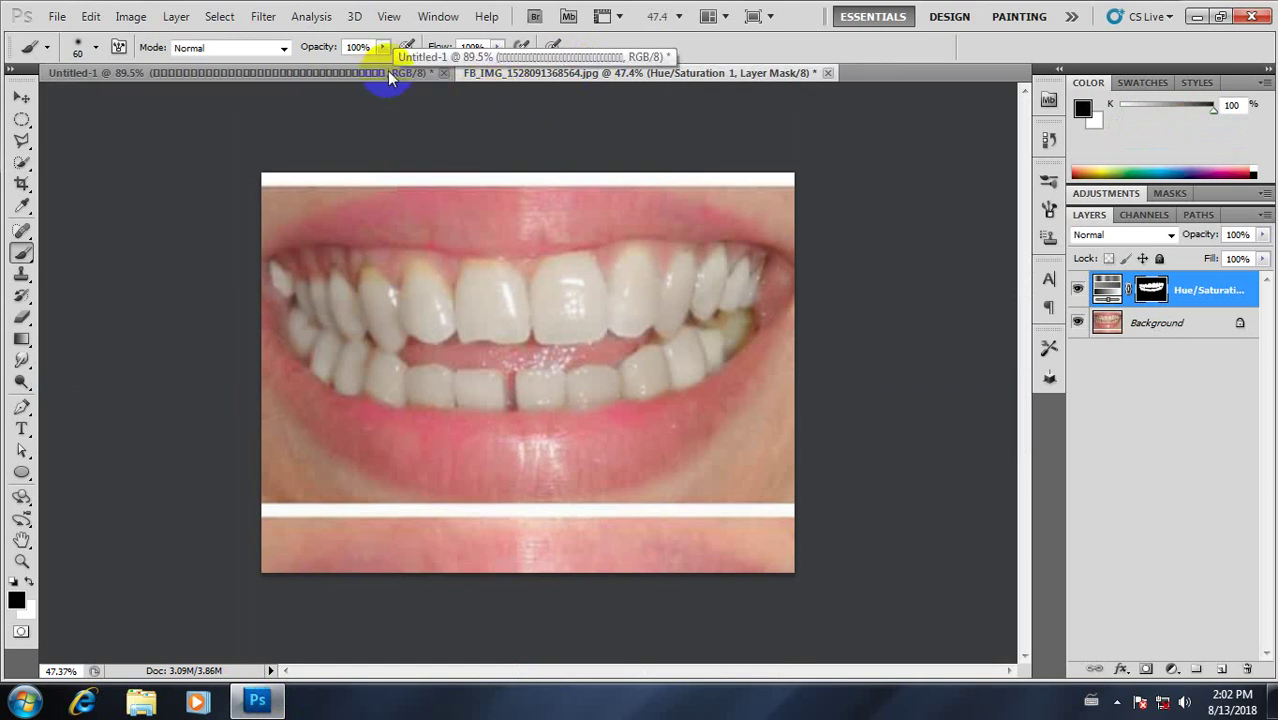
{"action": "left_click", "coordinate": [414, 76]}
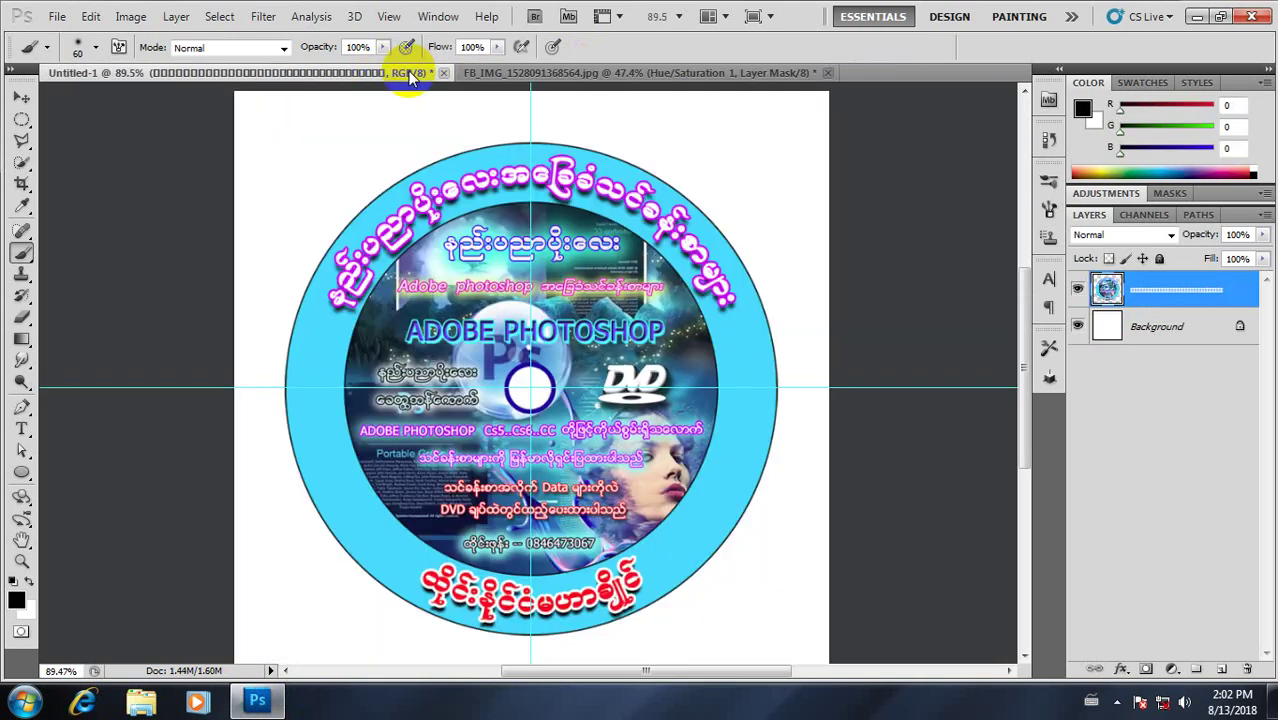
{"action": "scroll", "coordinate": [430, 262], "scroll_direction": "down", "scroll_amount": 1}
{"action": "scroll", "coordinate": [430, 262], "scroll_direction": "up", "scroll_amount": 1}
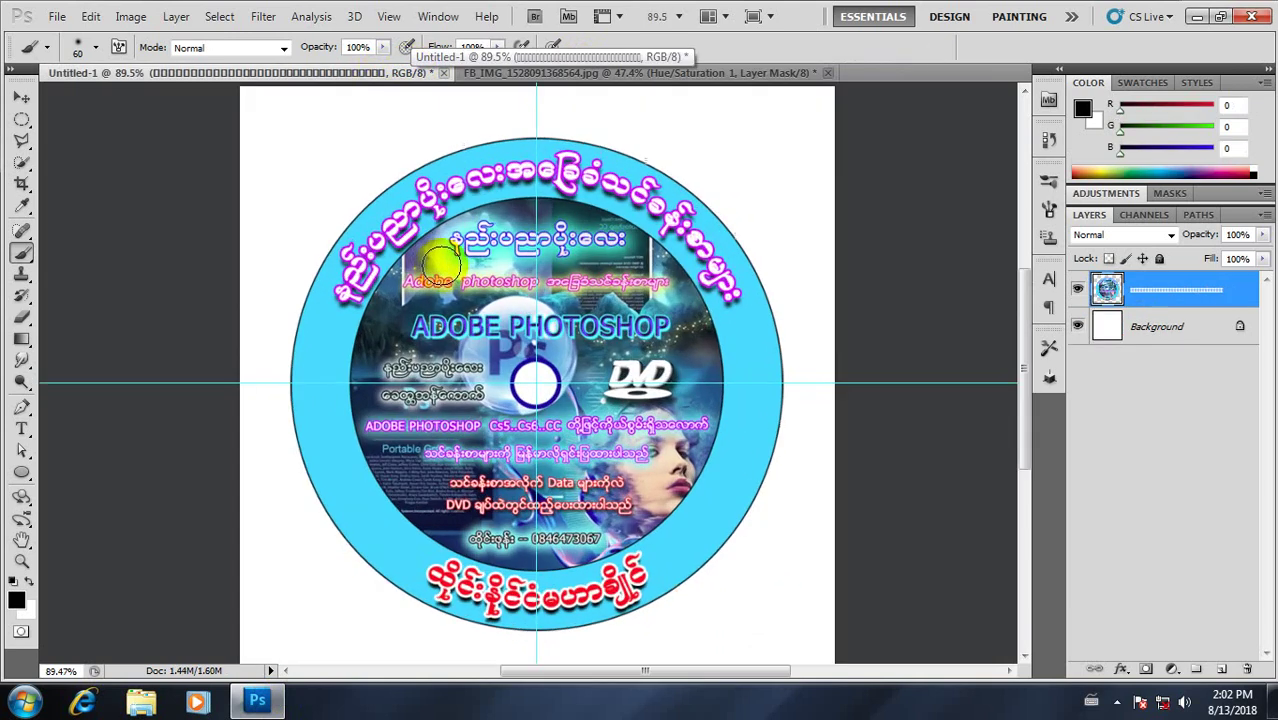
{"action": "scroll", "coordinate": [440, 262], "scroll_direction": "up", "scroll_amount": 1}
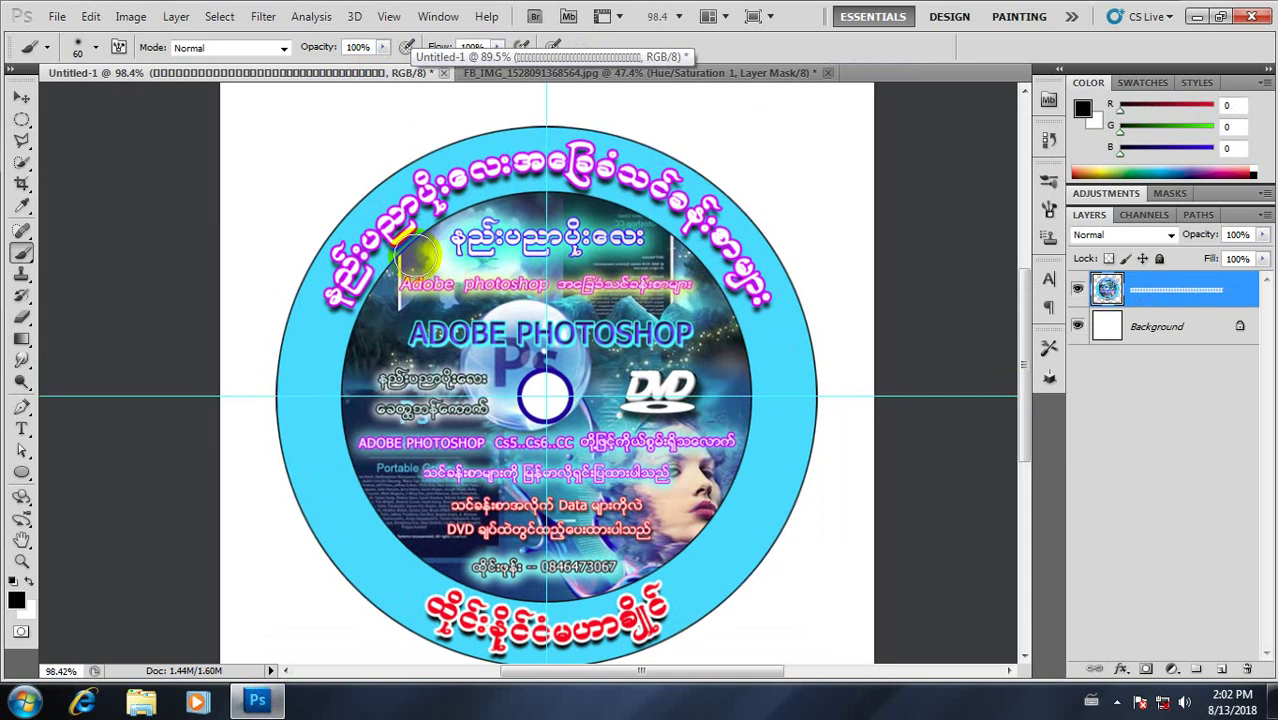
{"action": "scroll", "coordinate": [418, 255], "scroll_direction": "up", "scroll_amount": 1}
{"action": "scroll", "coordinate": [420, 255], "scroll_direction": "down", "scroll_amount": 1}
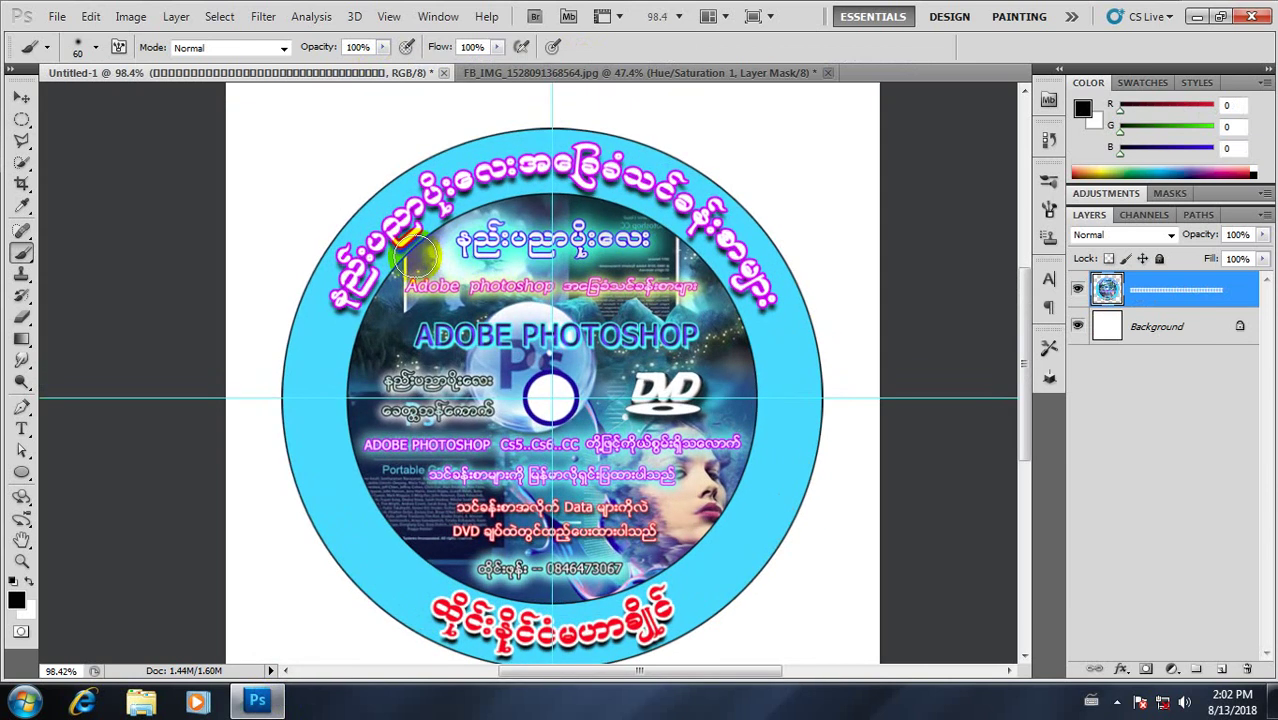
- Close the CD label document without saving and delete the Hue/Saturation 1 layer
{"action": "left_click", "coordinate": [443, 72]}
{"action": "left_click", "coordinate": [628, 276]}
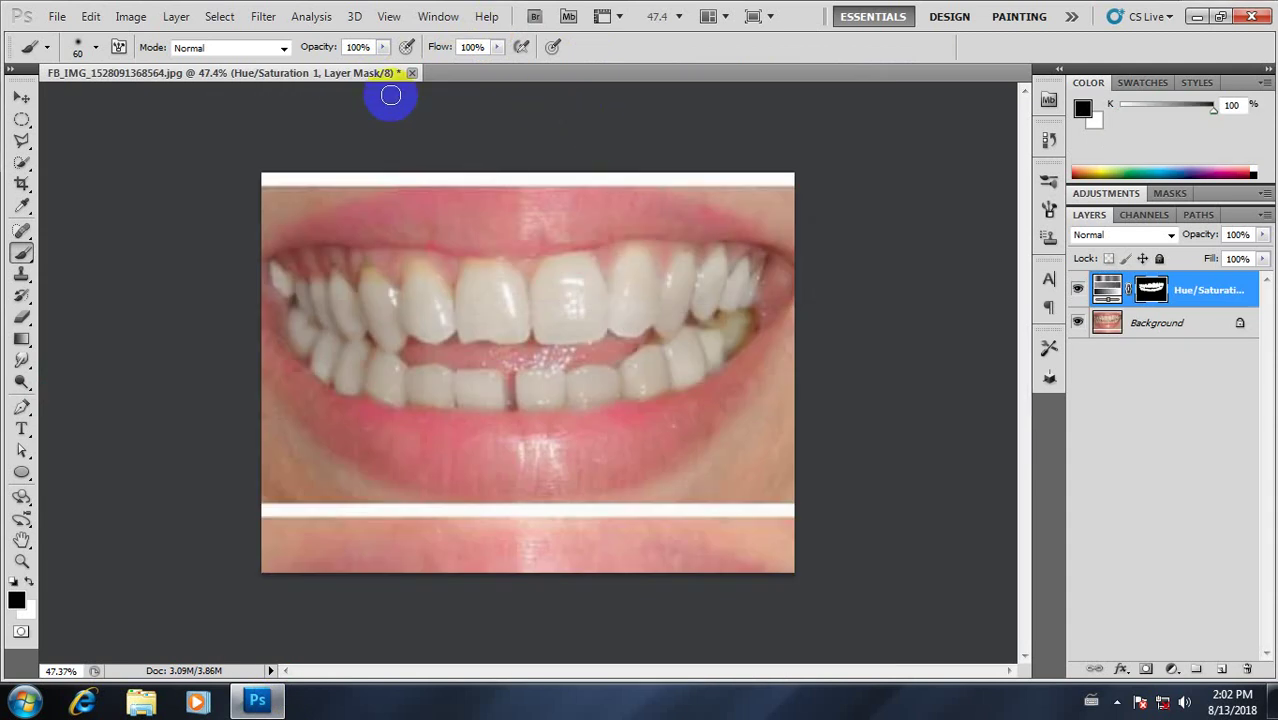
{"action": "scroll", "coordinate": [484, 239], "scroll_direction": "up", "scroll_amount": 1}
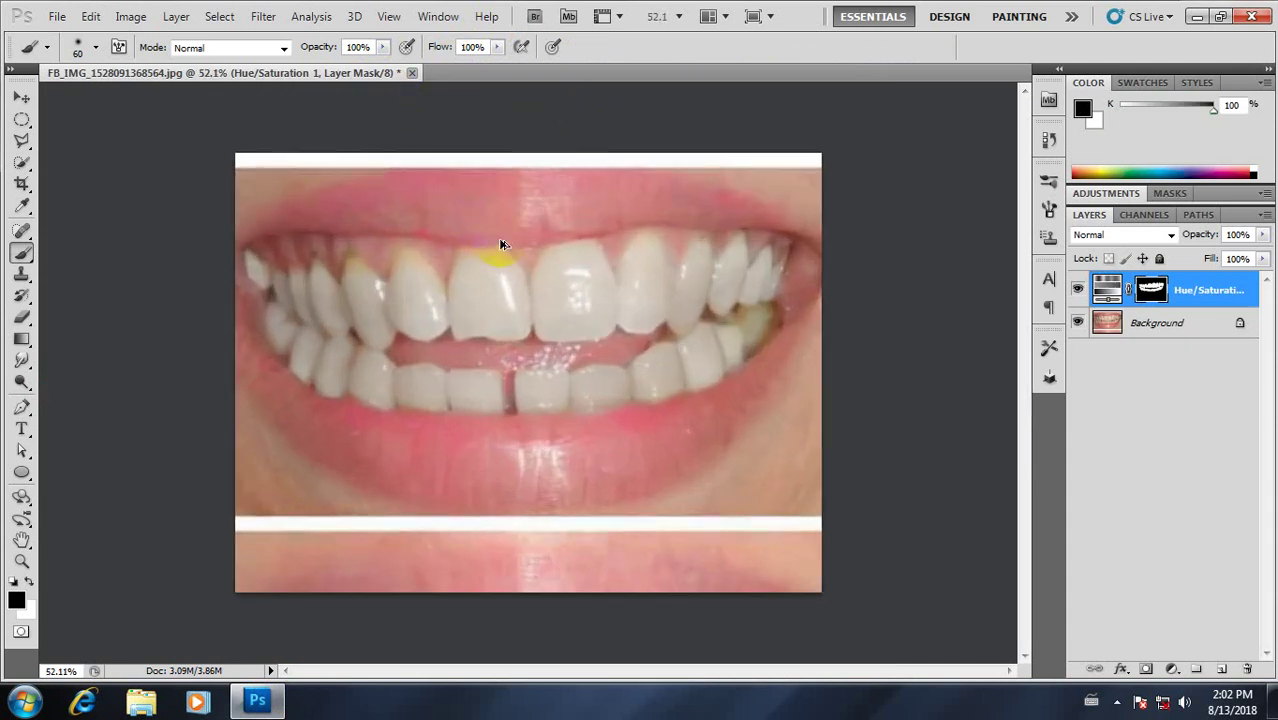
{"action": "left_click_drag", "start_coordinate": [1198, 318], "coordinate": [1246, 668]}
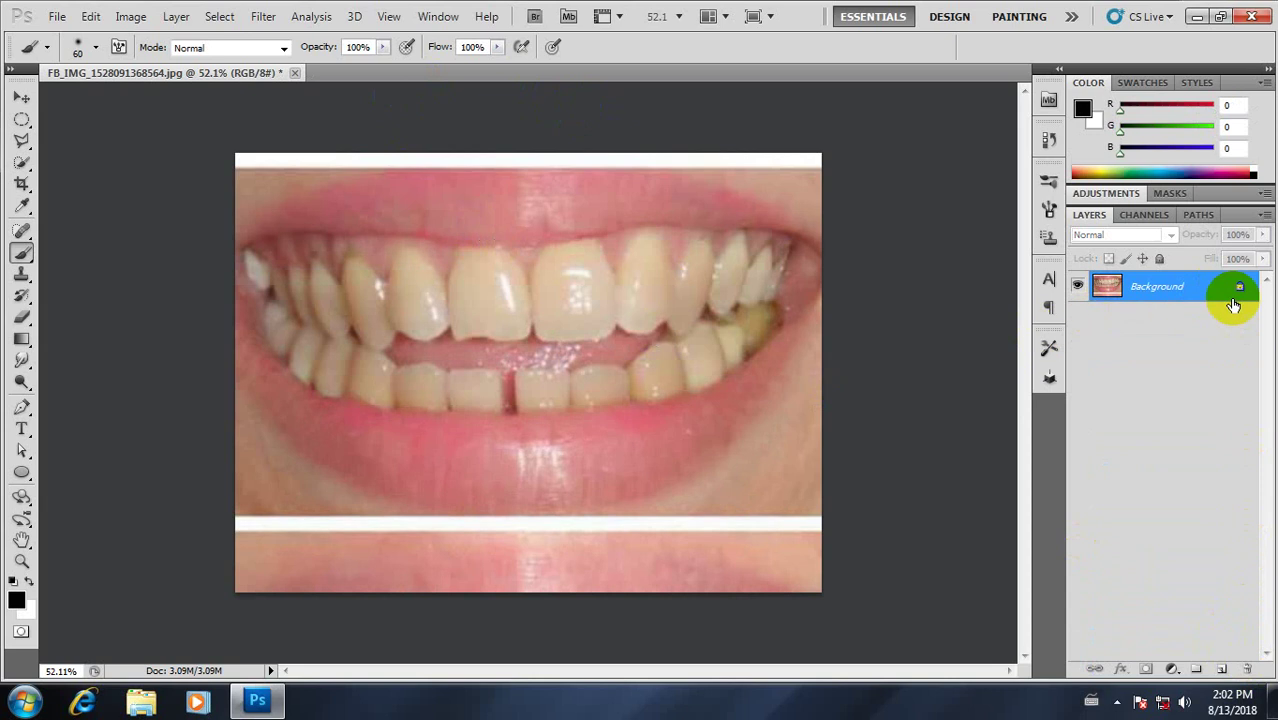
- Zoom into the teeth photo and select the ordinary Brush Tool
{"action": "scroll", "coordinate": [520, 304], "scroll_direction": "down", "scroll_amount": 1}
{"action": "scroll", "coordinate": [530, 302], "scroll_direction": "up", "scroll_amount": 2}
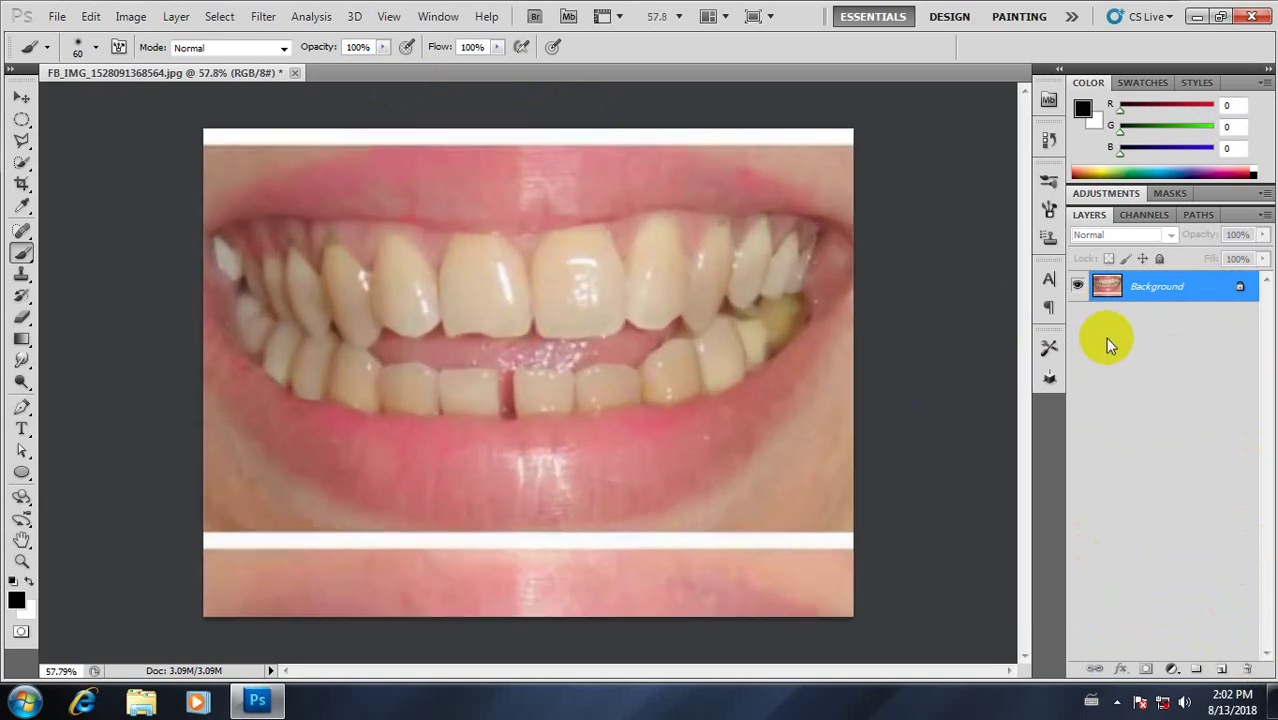
{"action": "scroll", "coordinate": [470, 350], "scroll_direction": "up", "scroll_amount": 1}
{"action": "scroll", "coordinate": [485, 325], "scroll_direction": "down", "scroll_amount": 1}
{"action": "scroll", "coordinate": [485, 325], "scroll_direction": "up", "scroll_amount": 1}
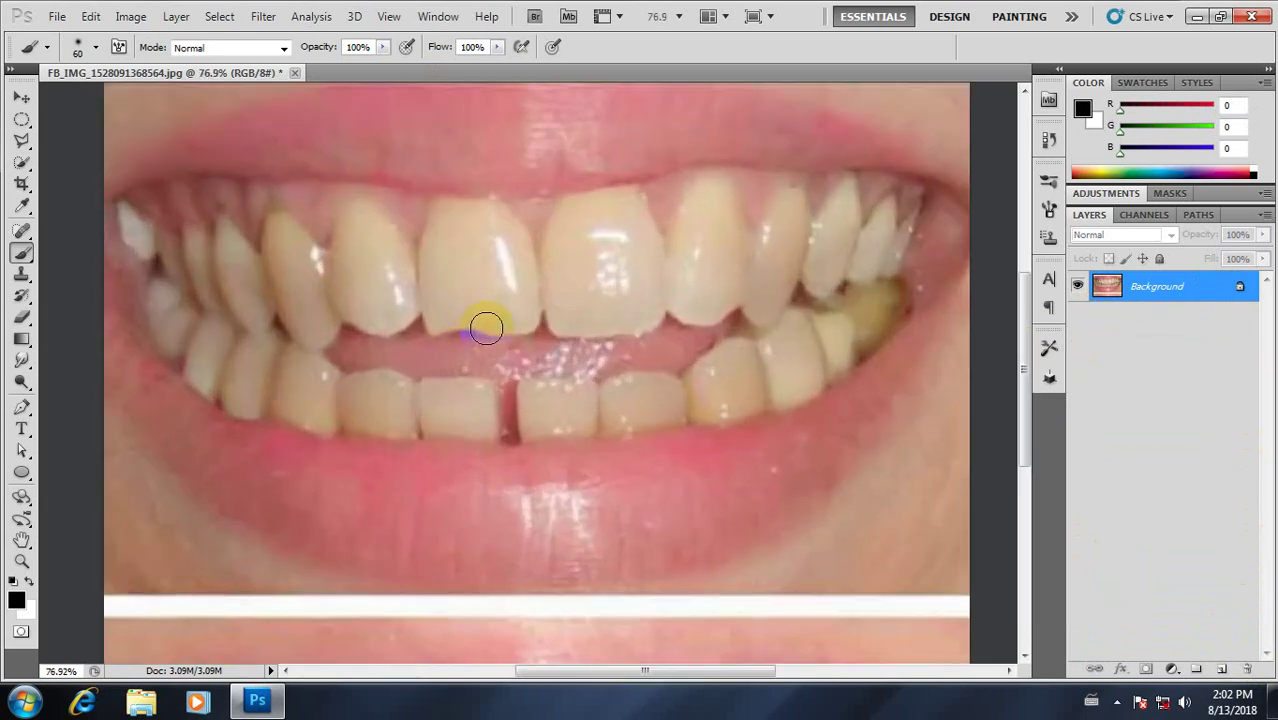
{"action": "scroll", "coordinate": [486, 328], "scroll_direction": "down", "scroll_amount": 1}
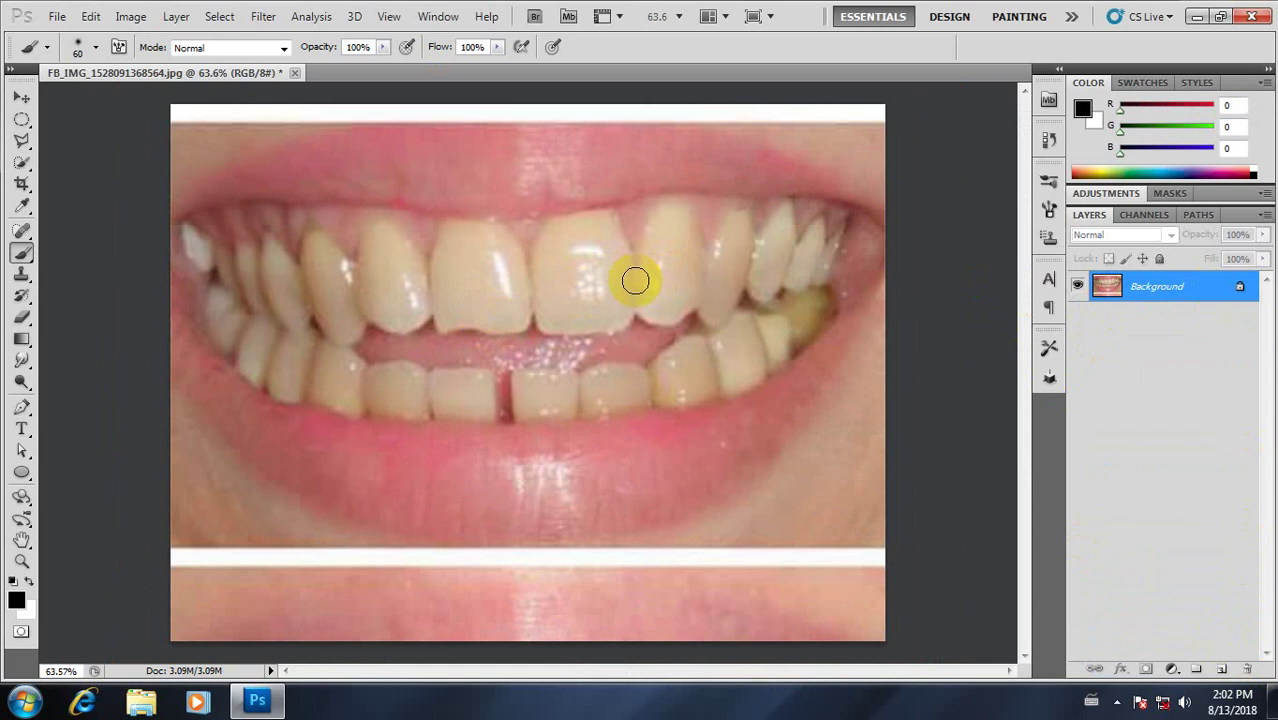
{"action": "scroll", "coordinate": [633, 277], "scroll_direction": "up", "scroll_amount": 2}
{"action": "scroll", "coordinate": [633, 277], "scroll_direction": "down", "scroll_amount": 1}
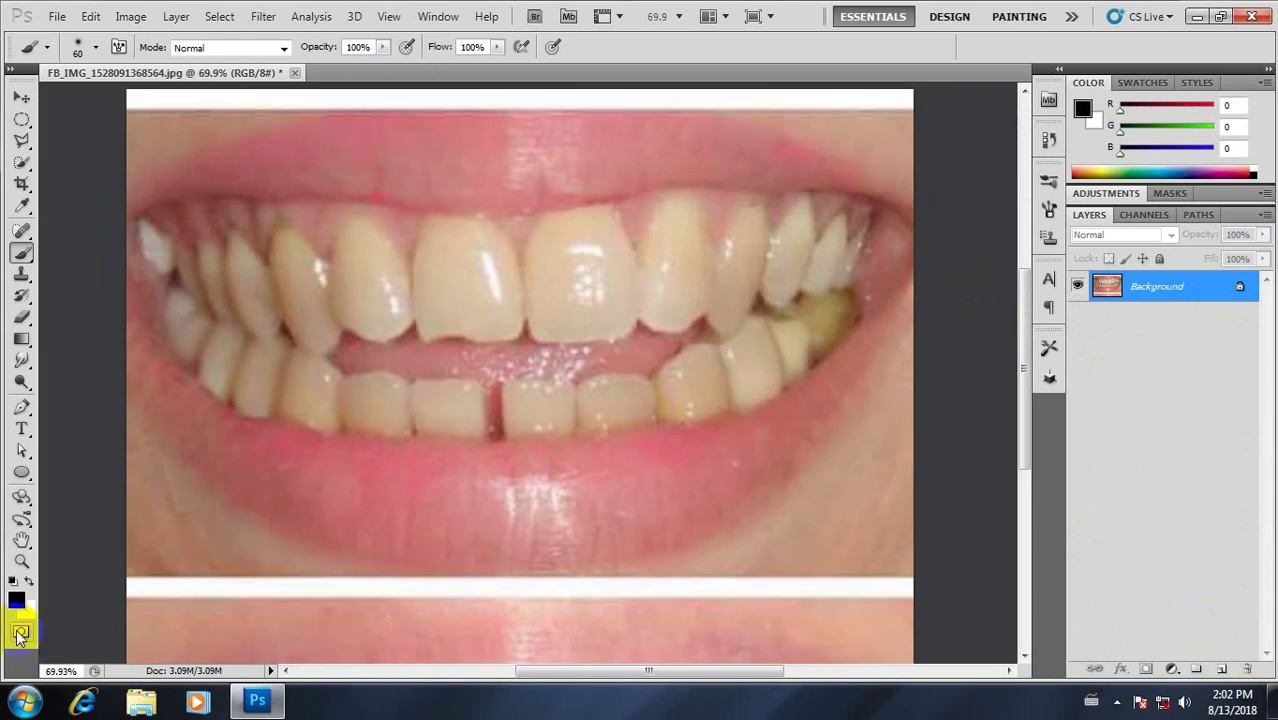
{"action": "right_click", "coordinate": [22, 251]}
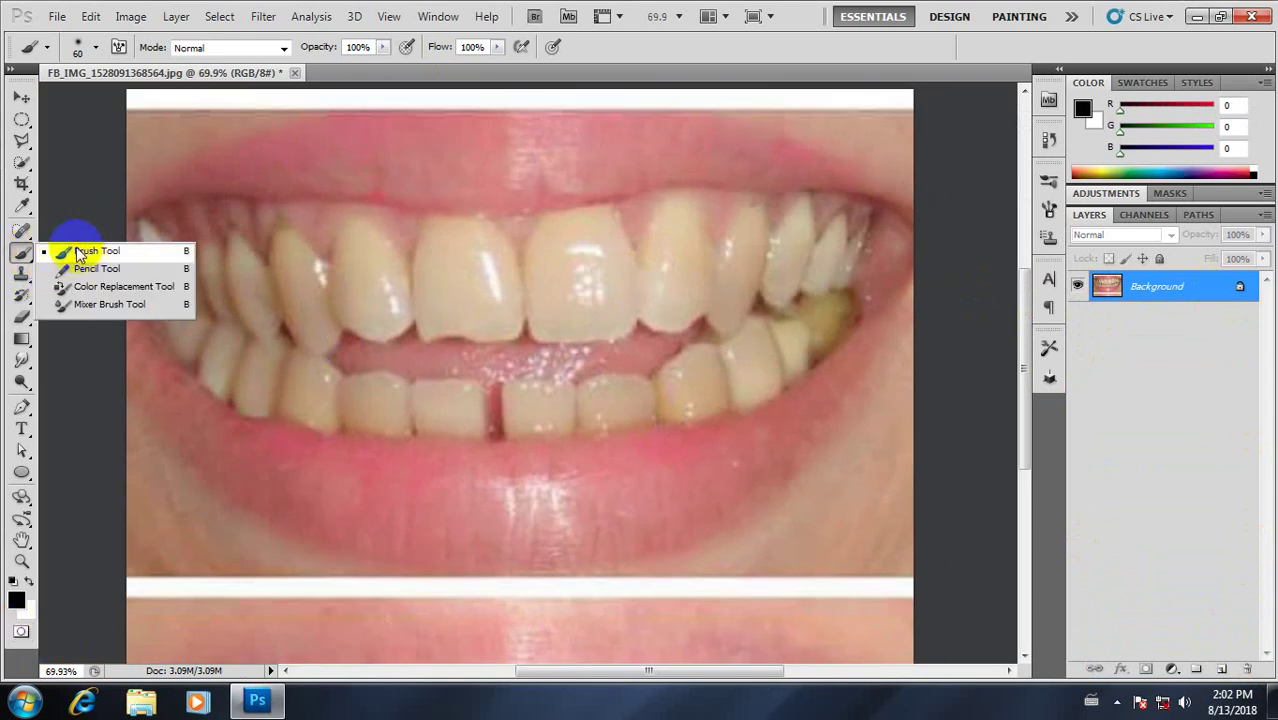
{"action": "left_click", "coordinate": [60, 251]}
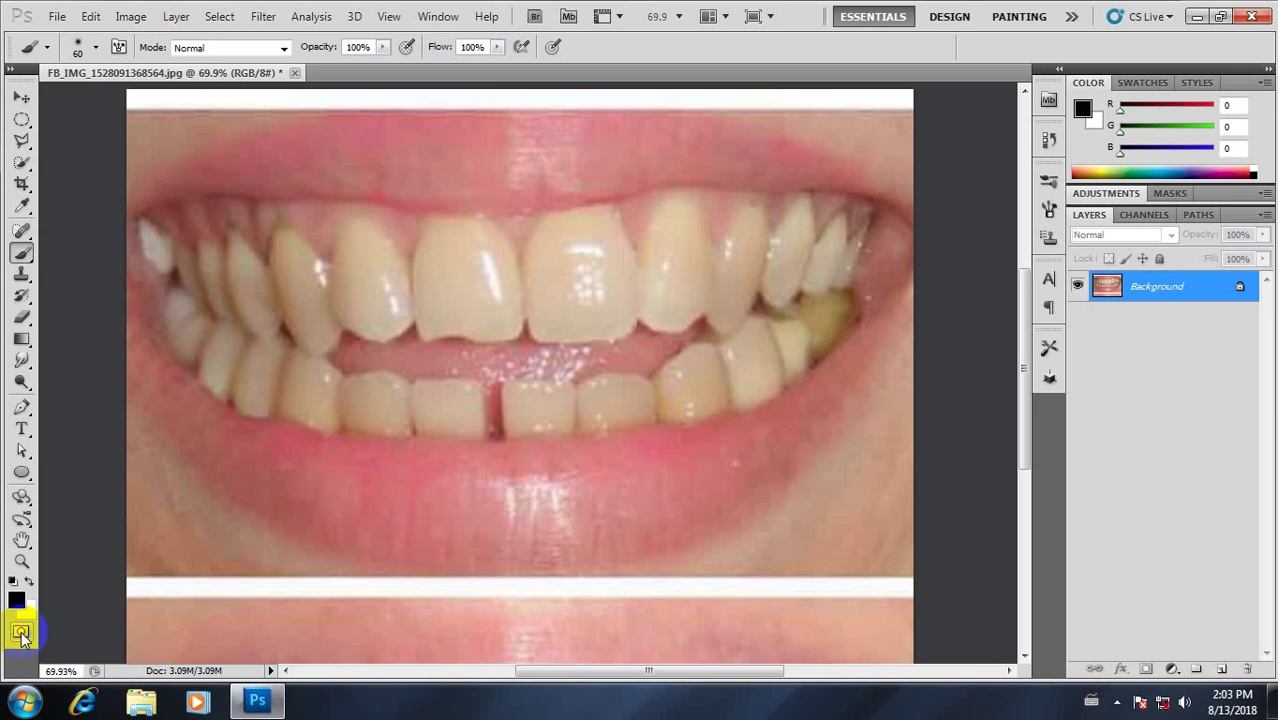
- Switch the teeth photo into Quick Mask editing mode with black as the painting colour
{"action": "left_click", "coordinate": [22, 636]}
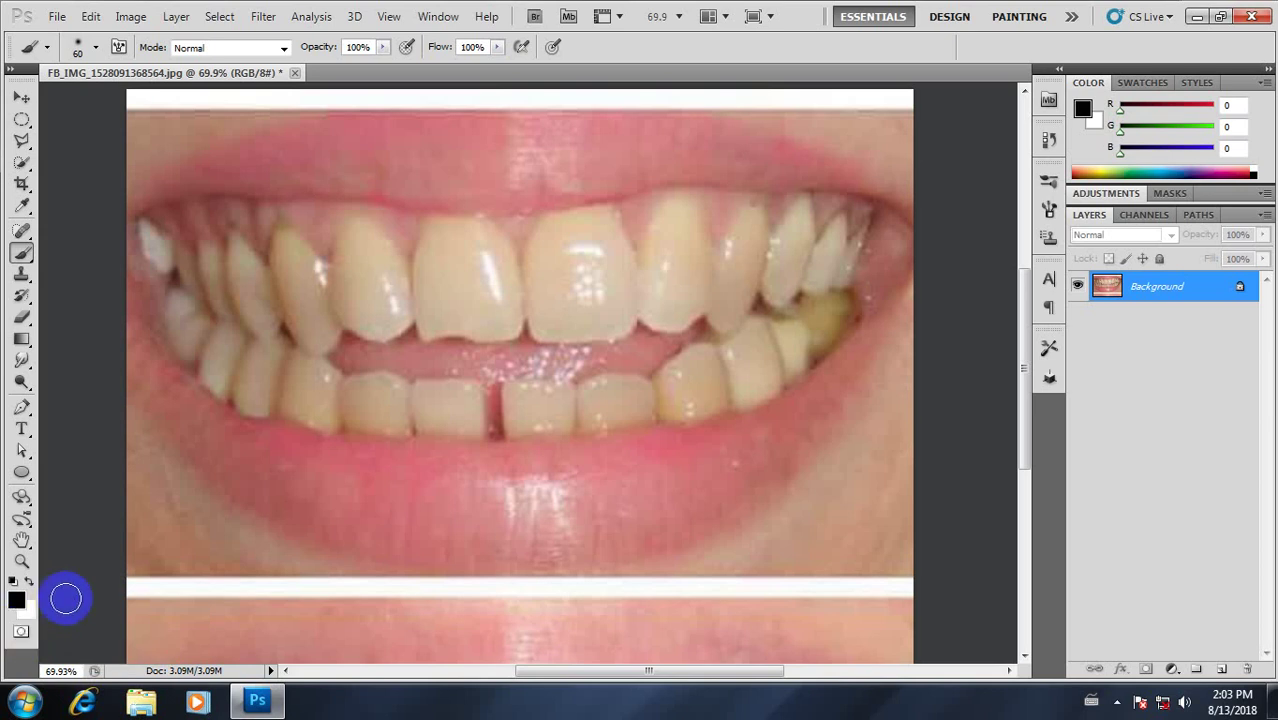
{"action": "left_click", "coordinate": [22, 636]}
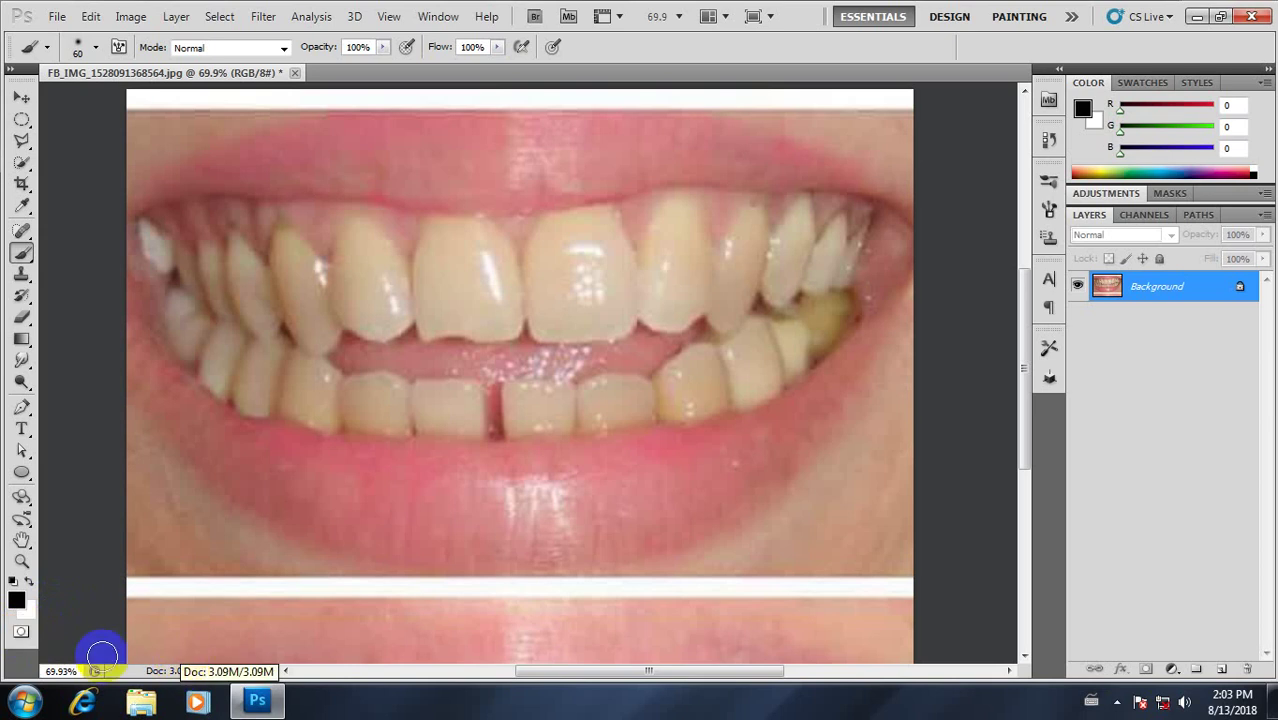
{"action": "left_click", "coordinate": [22, 636]}
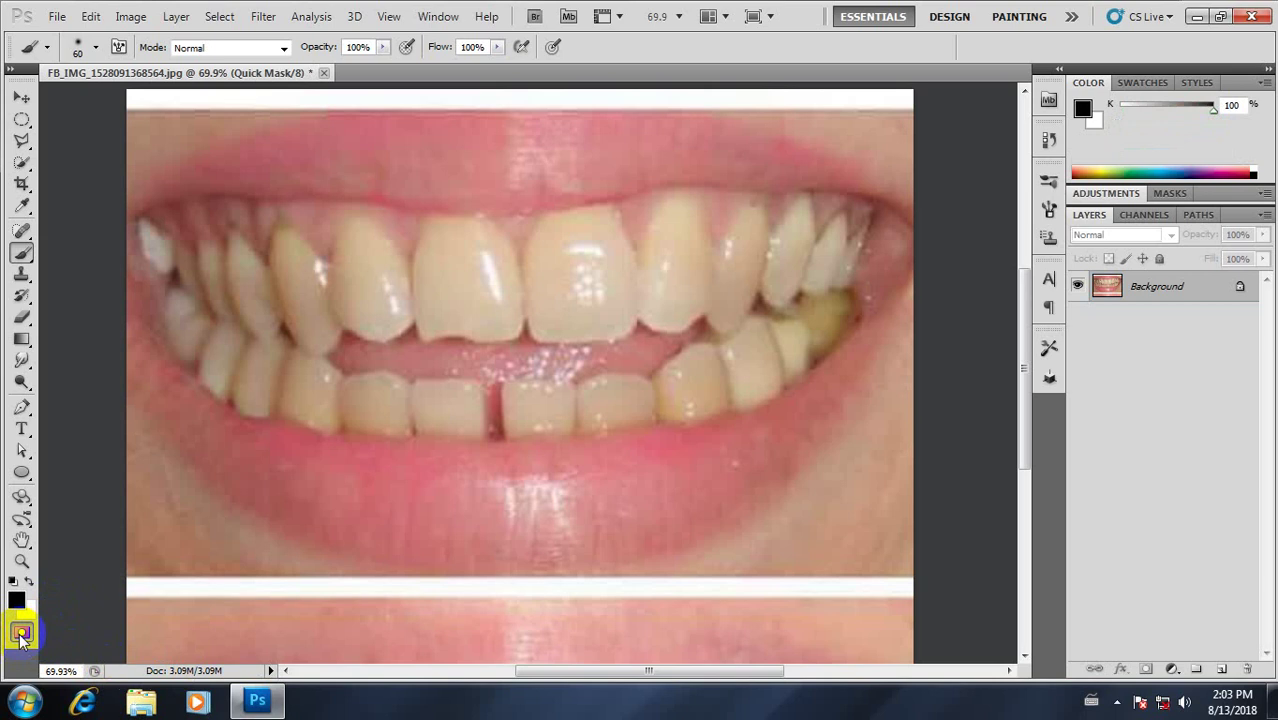
{"action": "left_click", "coordinate": [22, 254]}
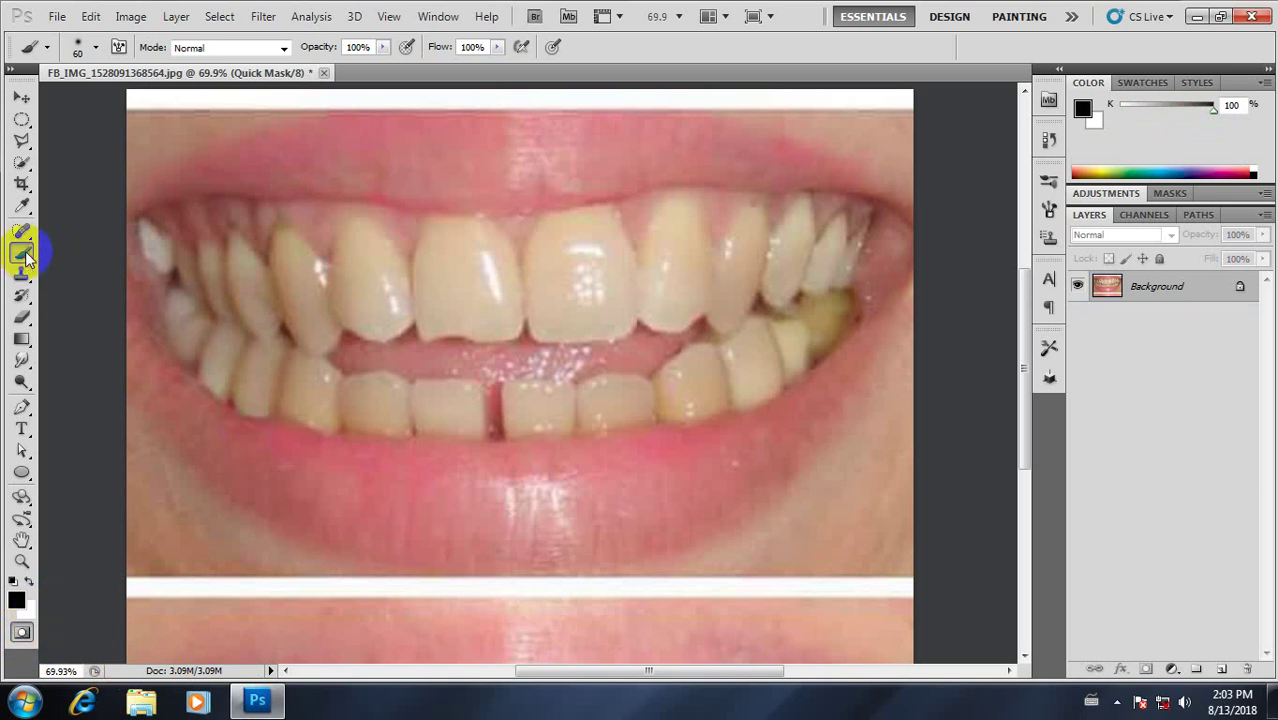
{"action": "left_click", "coordinate": [22, 632]}
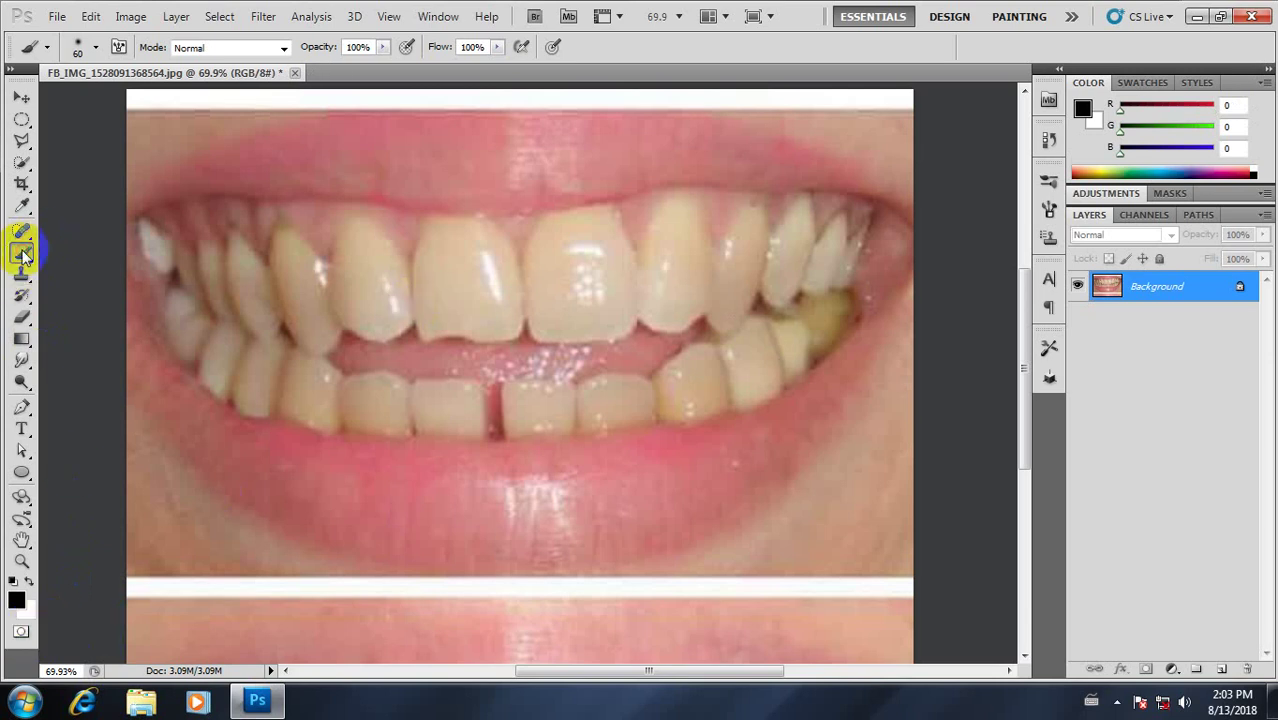
{"action": "left_click", "coordinate": [22, 632]}
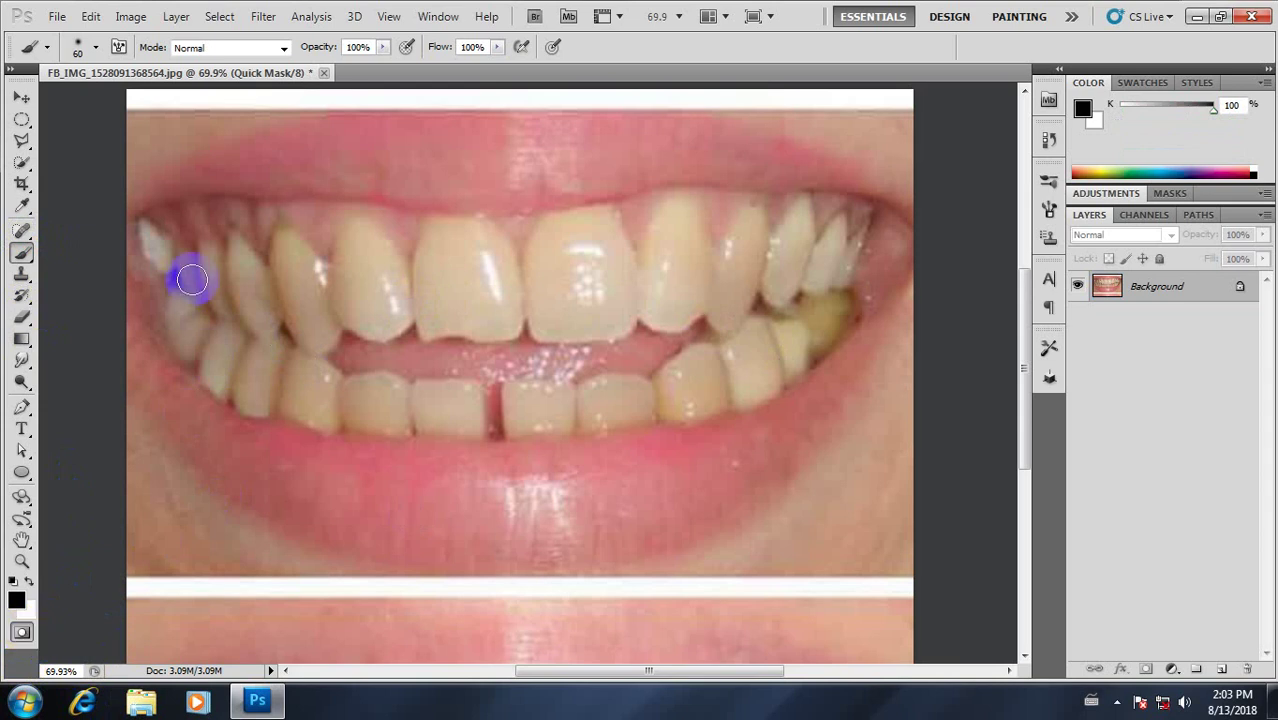
- Resize the brush between 45 and 50 pixels and paint mask over the left upper and lower teeth
{"action": "scroll", "coordinate": [192, 280], "scroll_direction": "down", "scroll_amount": 1}
{"action": "scroll", "coordinate": [192, 280], "scroll_direction": "up", "scroll_amount": 1}
{"action": "scroll", "coordinate": [214, 279], "scroll_direction": "up", "scroll_amount": 1}
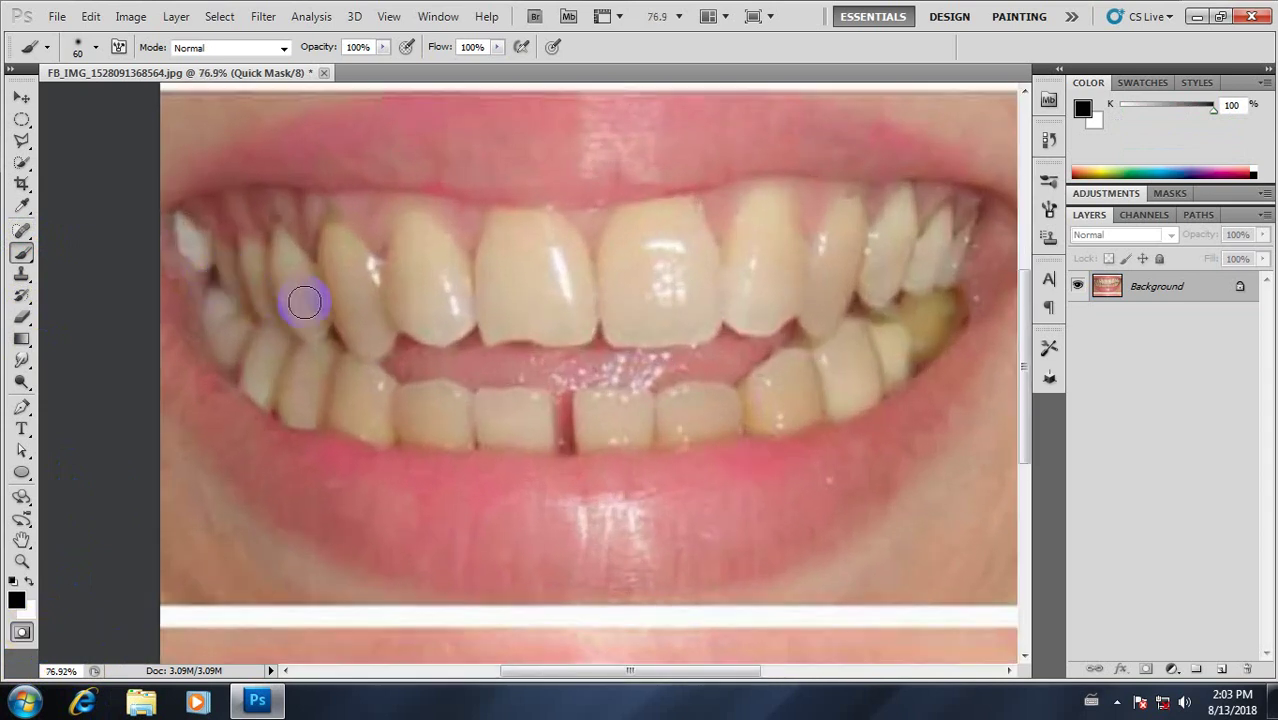
{"action": "key", "text": "bracketleft"}
{"action": "key", "text": "bracketright"}
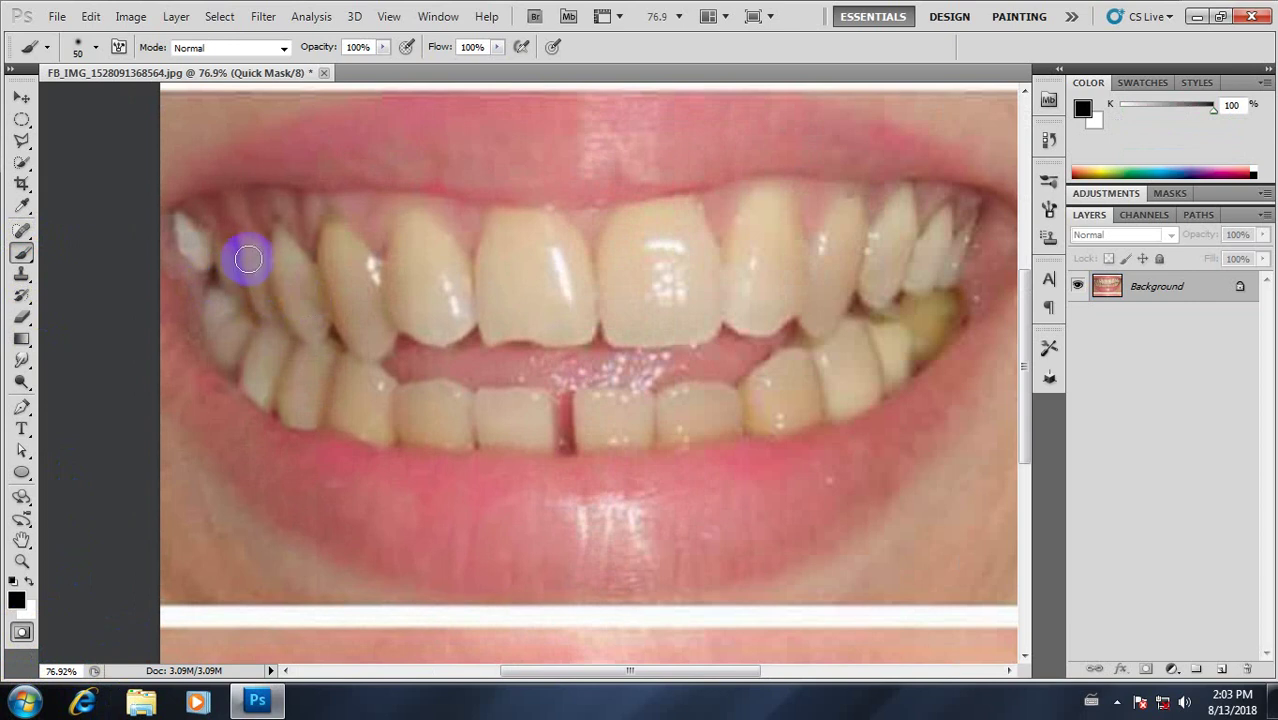
{"action": "mouse_move", "coordinate": [255, 263]}
{"action": "left_mouse_down"}
{"action": "mouse_move", "coordinate": [262, 294]}
{"action": "mouse_move", "coordinate": [251, 251]}
{"action": "mouse_move", "coordinate": [217, 298]}
{"action": "mouse_move", "coordinate": [225, 345]}
{"action": "mouse_move", "coordinate": [240, 328]}
{"action": "mouse_move", "coordinate": [228, 354]}
{"action": "mouse_move", "coordinate": [262, 342]}
{"action": "mouse_move", "coordinate": [285, 408]}
{"action": "mouse_move", "coordinate": [308, 402]}
{"action": "mouse_move", "coordinate": [288, 380]}
{"action": "mouse_move", "coordinate": [314, 374]}
{"action": "mouse_move", "coordinate": [282, 251]}
{"action": "mouse_move", "coordinate": [308, 280]}
{"action": "mouse_move", "coordinate": [286, 343]}
{"action": "mouse_move", "coordinate": [251, 342]}
{"action": "mouse_move", "coordinate": [257, 322]}
{"action": "mouse_move", "coordinate": [308, 322]}
{"action": "mouse_move", "coordinate": [327, 246]}
{"action": "mouse_move", "coordinate": [347, 332]}
{"action": "mouse_move", "coordinate": [334, 243]}
{"action": "mouse_move", "coordinate": [374, 297]}
{"action": "mouse_move", "coordinate": [351, 284]}
{"action": "mouse_move", "coordinate": [379, 334]}
{"action": "mouse_move", "coordinate": [340, 240]}
{"action": "mouse_move", "coordinate": [351, 300]}
{"action": "mouse_move", "coordinate": [342, 397]}
{"action": "mouse_move", "coordinate": [368, 417]}
{"action": "mouse_move", "coordinate": [371, 376]}
{"action": "mouse_move", "coordinate": [374, 419]}
{"action": "mouse_move", "coordinate": [348, 417]}
{"action": "mouse_move", "coordinate": [337, 379]}
{"action": "mouse_move", "coordinate": [341, 424]}
{"action": "mouse_move", "coordinate": [359, 408]}
{"action": "mouse_move", "coordinate": [382, 428]}
{"action": "mouse_move", "coordinate": [402, 411]}
{"action": "mouse_move", "coordinate": [434, 425]}
{"action": "mouse_move", "coordinate": [419, 397]}
{"action": "mouse_move", "coordinate": [451, 408]}
{"action": "mouse_move", "coordinate": [436, 438]}
{"action": "mouse_move", "coordinate": [405, 434]}
{"action": "mouse_move", "coordinate": [450, 402]}
{"action": "mouse_move", "coordinate": [428, 392]}
{"action": "mouse_move", "coordinate": [474, 400]}
{"action": "mouse_move", "coordinate": [484, 432]}
{"action": "left_mouse_up"}
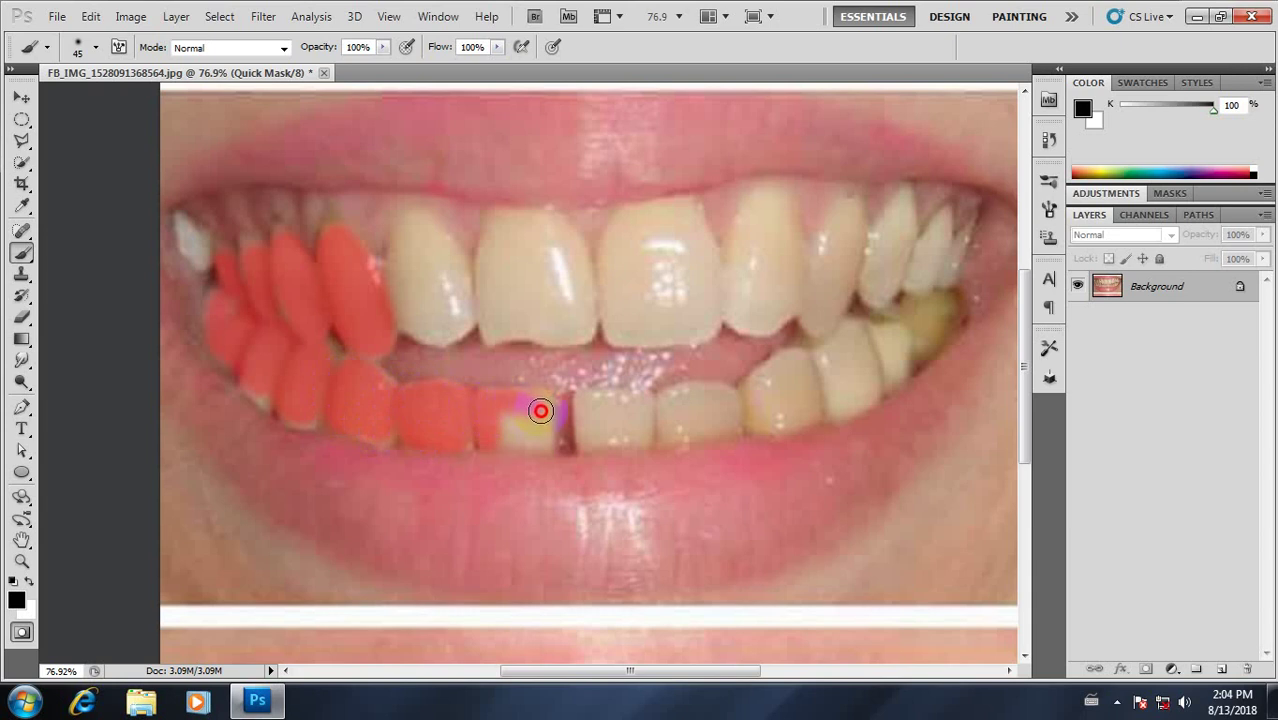
- Mask the lower front tooth, a small lower-right tooth and the last upper-right tooth
{"action": "mouse_move", "coordinate": [544, 440]}
{"action": "left_mouse_down"}
{"action": "mouse_move", "coordinate": [509, 431]}
{"action": "mouse_move", "coordinate": [579, 422]}
{"action": "mouse_move", "coordinate": [511, 417]}
{"action": "mouse_move", "coordinate": [542, 437]}
{"action": "mouse_move", "coordinate": [579, 416]}
{"action": "mouse_move", "coordinate": [585, 442]}
{"action": "mouse_move", "coordinate": [579, 408]}
{"action": "mouse_move", "coordinate": [626, 400]}
{"action": "mouse_move", "coordinate": [639, 425]}
{"action": "mouse_move", "coordinate": [613, 437]}
{"action": "mouse_move", "coordinate": [685, 428]}
{"action": "mouse_move", "coordinate": [699, 408]}
{"action": "mouse_move", "coordinate": [665, 428]}
{"action": "mouse_move", "coordinate": [690, 398]}
{"action": "mouse_move", "coordinate": [764, 403]}
{"action": "mouse_move", "coordinate": [759, 423]}
{"action": "mouse_move", "coordinate": [760, 386]}
{"action": "mouse_move", "coordinate": [781, 363]}
{"action": "mouse_move", "coordinate": [799, 422]}
{"action": "mouse_move", "coordinate": [790, 374]}
{"action": "mouse_move", "coordinate": [767, 425]}
{"action": "mouse_move", "coordinate": [755, 413]}
{"action": "mouse_move", "coordinate": [790, 379]}
{"action": "mouse_move", "coordinate": [842, 354]}
{"action": "mouse_move", "coordinate": [831, 385]}
{"action": "mouse_move", "coordinate": [836, 355]}
{"action": "mouse_move", "coordinate": [870, 397]}
{"action": "mouse_move", "coordinate": [853, 359]}
{"action": "mouse_move", "coordinate": [862, 379]}
{"action": "mouse_move", "coordinate": [885, 341]}
{"action": "mouse_move", "coordinate": [893, 374]}
{"action": "mouse_move", "coordinate": [845, 337]}
{"action": "left_mouse_up"}
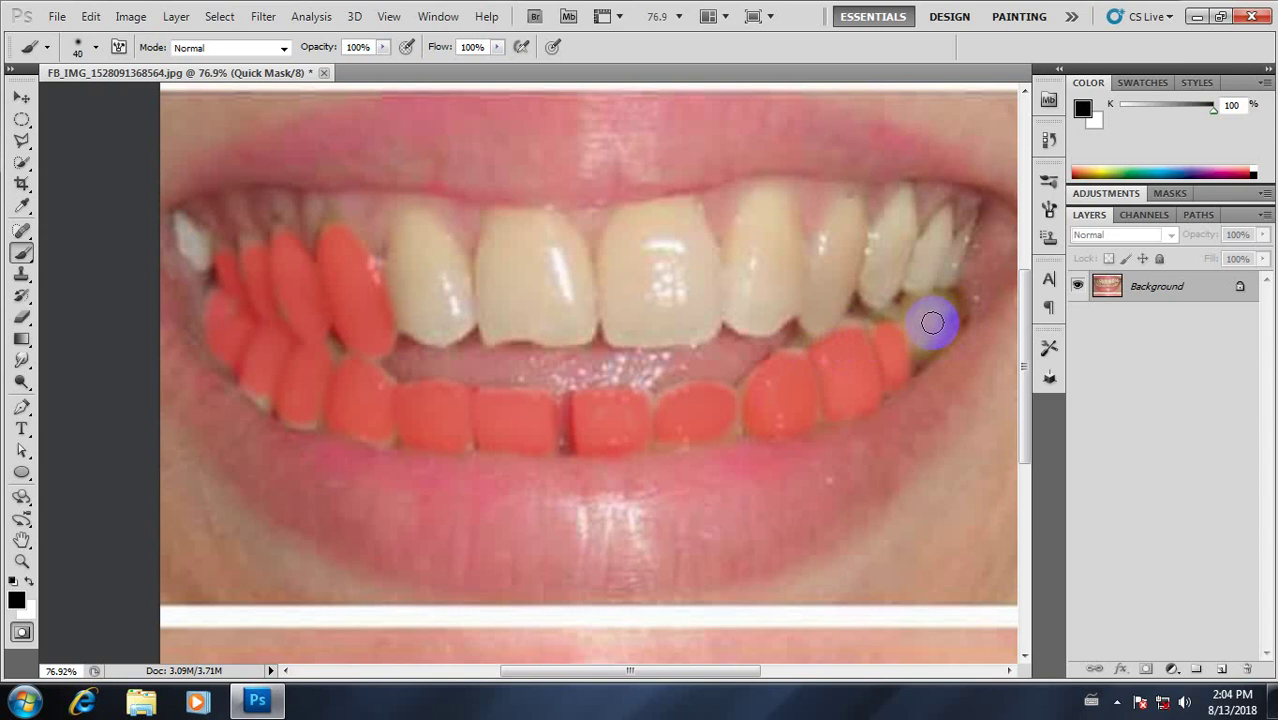
{"action": "mouse_move", "coordinate": [931, 322]}
{"action": "left_mouse_down"}
{"action": "mouse_move", "coordinate": [919, 337]}
{"action": "mouse_move", "coordinate": [921, 308]}
{"action": "mouse_move", "coordinate": [912, 332]}
{"action": "mouse_move", "coordinate": [950, 306]}
{"action": "mouse_move", "coordinate": [916, 352]}
{"action": "mouse_move", "coordinate": [941, 305]}
{"action": "left_mouse_up"}
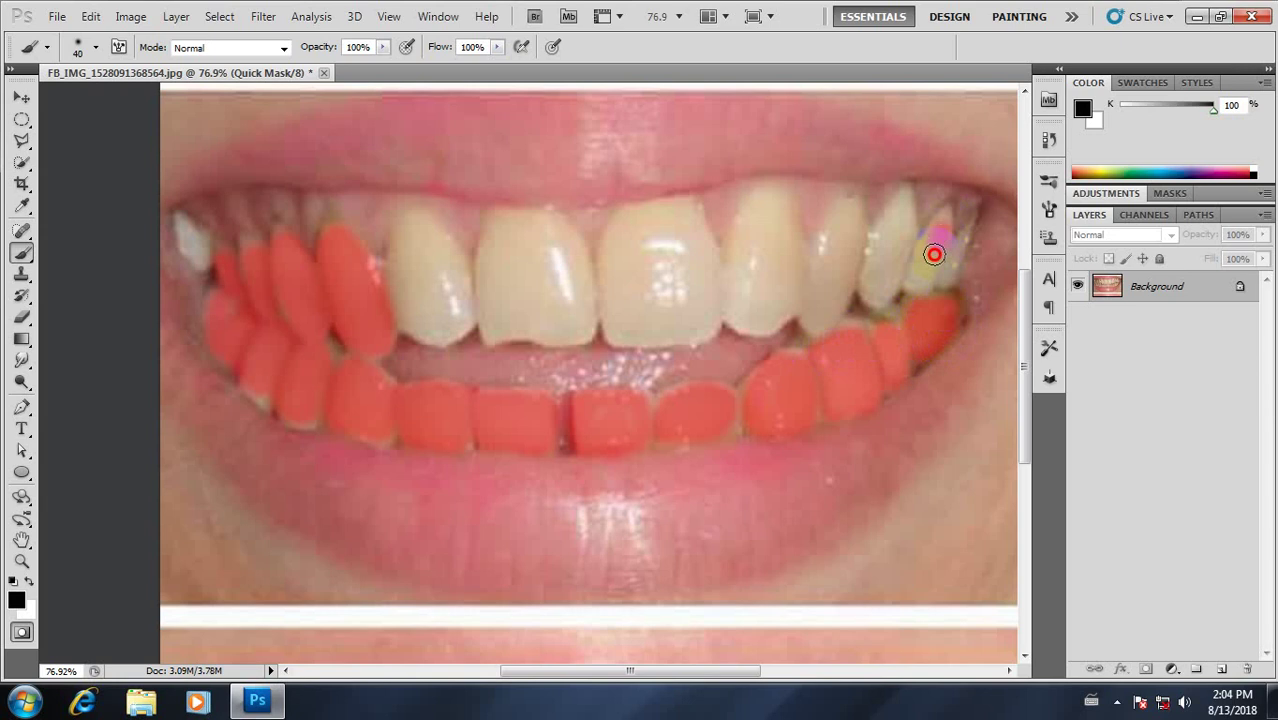
{"action": "mouse_move", "coordinate": [933, 254]}
{"action": "left_mouse_down"}
{"action": "mouse_move", "coordinate": [918, 286]}
{"action": "mouse_move", "coordinate": [931, 243]}
{"action": "mouse_move", "coordinate": [942, 286]}
{"action": "mouse_move", "coordinate": [876, 288]}
{"action": "mouse_move", "coordinate": [889, 233]}
{"action": "mouse_move", "coordinate": [901, 265]}
{"action": "mouse_move", "coordinate": [864, 247]}
{"action": "mouse_move", "coordinate": [833, 322]}
{"action": "mouse_move", "coordinate": [816, 328]}
{"action": "mouse_move", "coordinate": [810, 288]}
{"action": "mouse_move", "coordinate": [830, 233]}
{"action": "mouse_move", "coordinate": [822, 301]}
{"action": "mouse_move", "coordinate": [833, 265]}
{"action": "mouse_move", "coordinate": [833, 282]}
{"action": "mouse_move", "coordinate": [790, 320]}
{"action": "mouse_move", "coordinate": [790, 210]}
{"action": "mouse_move", "coordinate": [736, 240]}
{"action": "mouse_move", "coordinate": [725, 294]}
{"action": "mouse_move", "coordinate": [748, 322]}
{"action": "mouse_move", "coordinate": [788, 323]}
{"action": "mouse_move", "coordinate": [745, 308]}
{"action": "mouse_move", "coordinate": [747, 287]}
{"action": "left_mouse_up"}
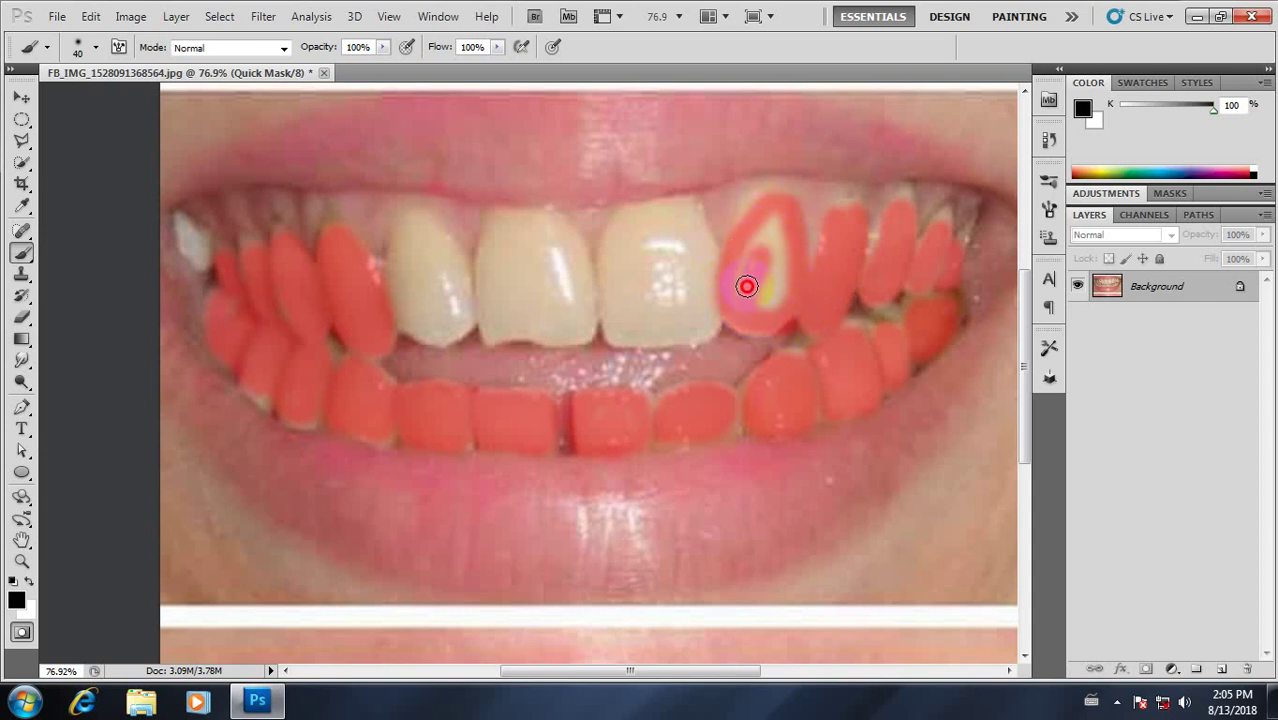
{"action": "left_click_drag", "start_coordinate": [755, 243], "coordinate": [766, 289]}
{"action": "mouse_move", "coordinate": [777, 239]}
{"action": "left_mouse_down"}
{"action": "mouse_move", "coordinate": [782, 294]}
{"action": "mouse_move", "coordinate": [773, 239]}
{"action": "left_mouse_up"}
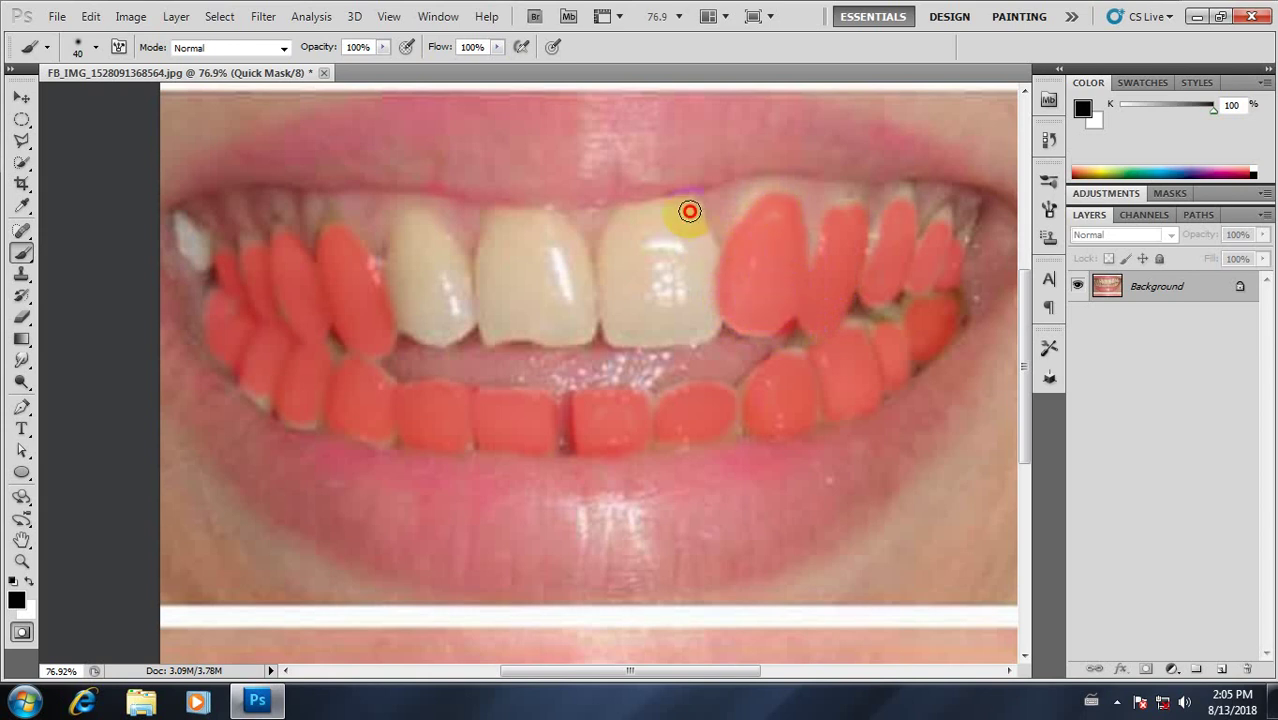
- Mask the two upper front teeth, the remaining pale upper tooth and the far-left small tooth
{"action": "mouse_move", "coordinate": [690, 211]}
{"action": "left_mouse_down"}
{"action": "mouse_move", "coordinate": [713, 265]}
{"action": "mouse_move", "coordinate": [710, 323]}
{"action": "left_mouse_up"}
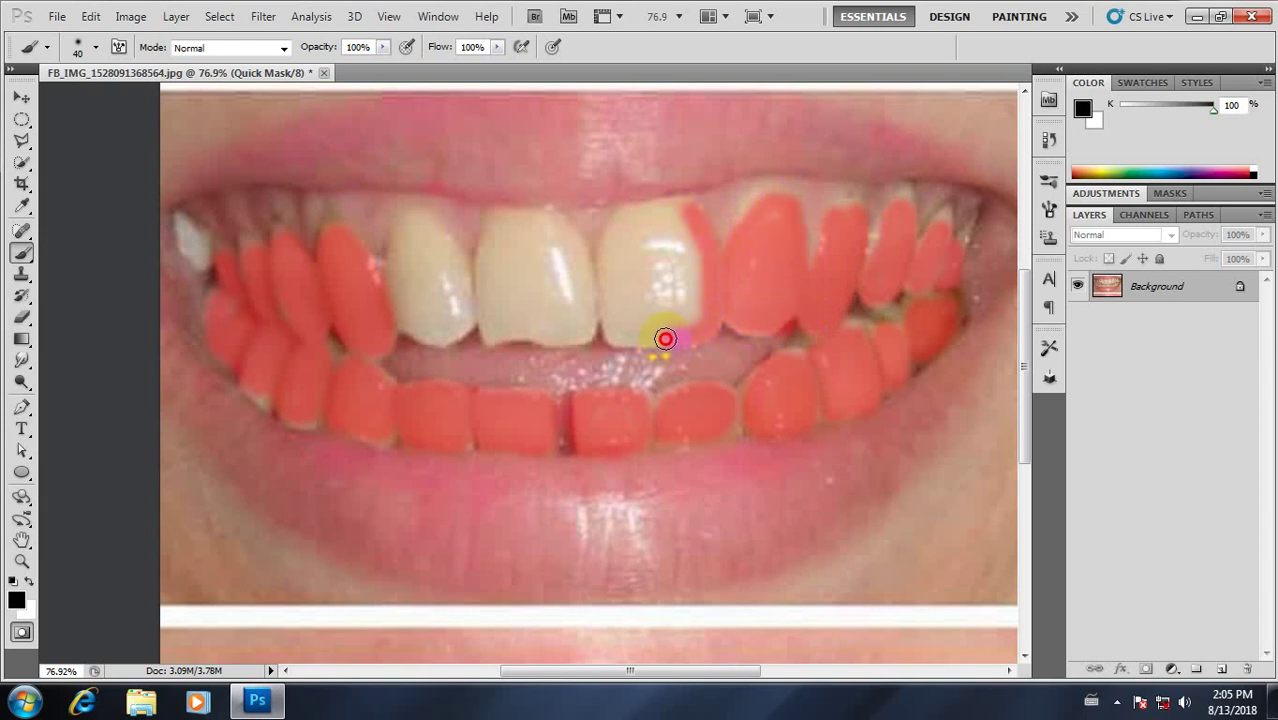
{"action": "mouse_move", "coordinate": [627, 340]}
{"action": "left_mouse_down"}
{"action": "mouse_move", "coordinate": [610, 317]}
{"action": "mouse_move", "coordinate": [608, 257]}
{"action": "mouse_move", "coordinate": [625, 220]}
{"action": "mouse_move", "coordinate": [665, 209]}
{"action": "mouse_move", "coordinate": [688, 260]}
{"action": "mouse_move", "coordinate": [653, 277]}
{"action": "mouse_move", "coordinate": [667, 239]}
{"action": "mouse_move", "coordinate": [625, 334]}
{"action": "mouse_move", "coordinate": [690, 314]}
{"action": "mouse_move", "coordinate": [703, 288]}
{"action": "mouse_move", "coordinate": [668, 291]}
{"action": "left_mouse_up"}
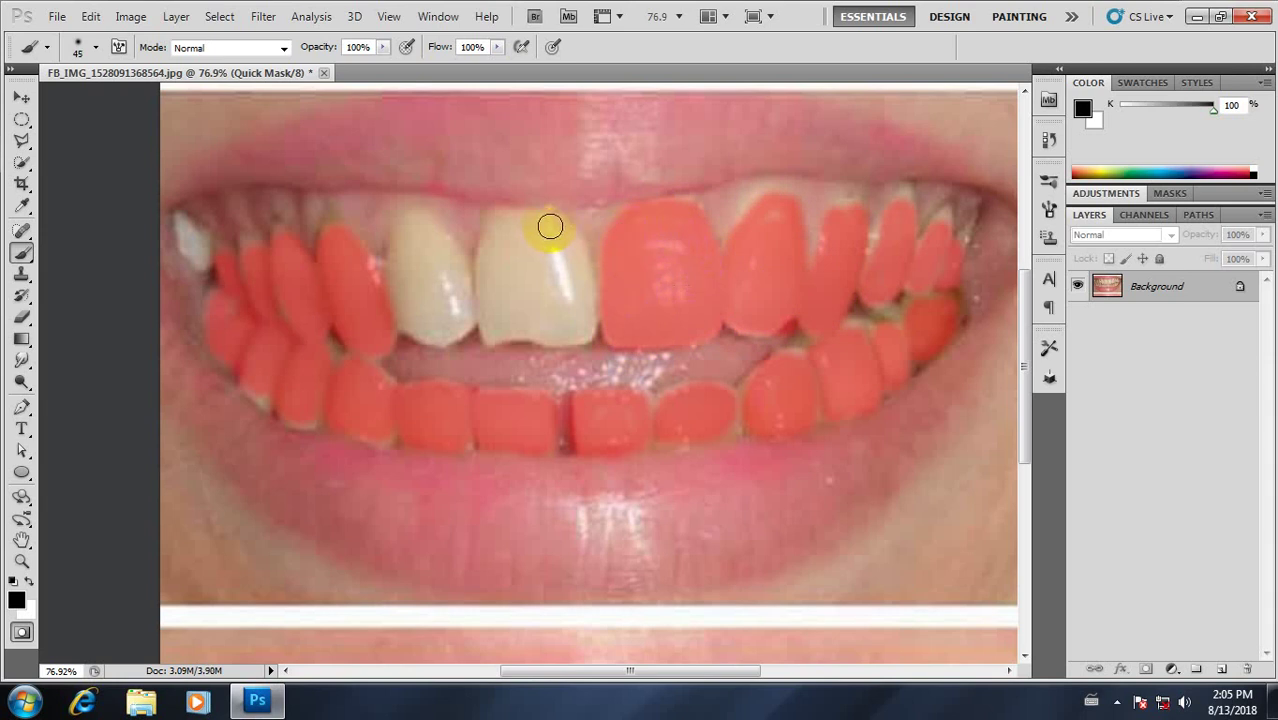
{"action": "left_click_drag", "start_coordinate": [550, 227], "coordinate": [582, 303]}
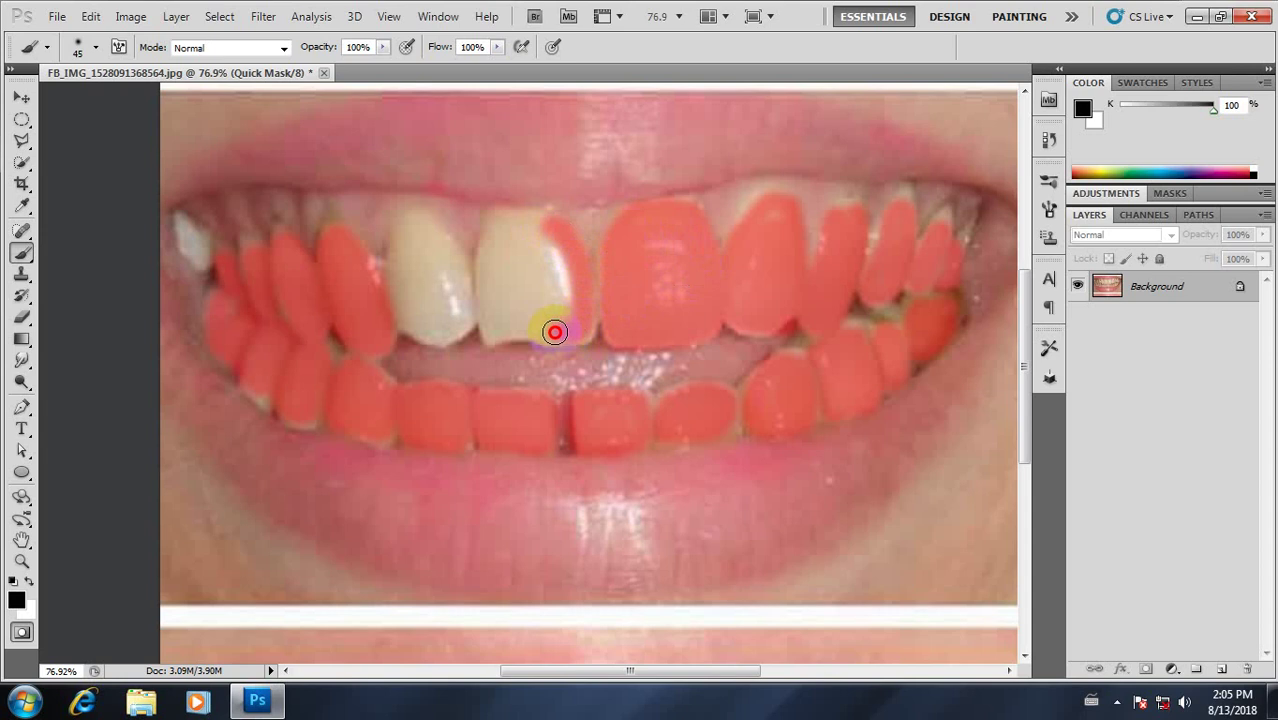
{"action": "mouse_move", "coordinate": [495, 333]}
{"action": "left_mouse_down"}
{"action": "mouse_move", "coordinate": [482, 257]}
{"action": "mouse_move", "coordinate": [505, 217]}
{"action": "mouse_move", "coordinate": [547, 285]}
{"action": "mouse_move", "coordinate": [533, 251]}
{"action": "mouse_move", "coordinate": [494, 300]}
{"action": "mouse_move", "coordinate": [503, 267]}
{"action": "mouse_move", "coordinate": [548, 317]}
{"action": "mouse_move", "coordinate": [562, 262]}
{"action": "left_mouse_up"}
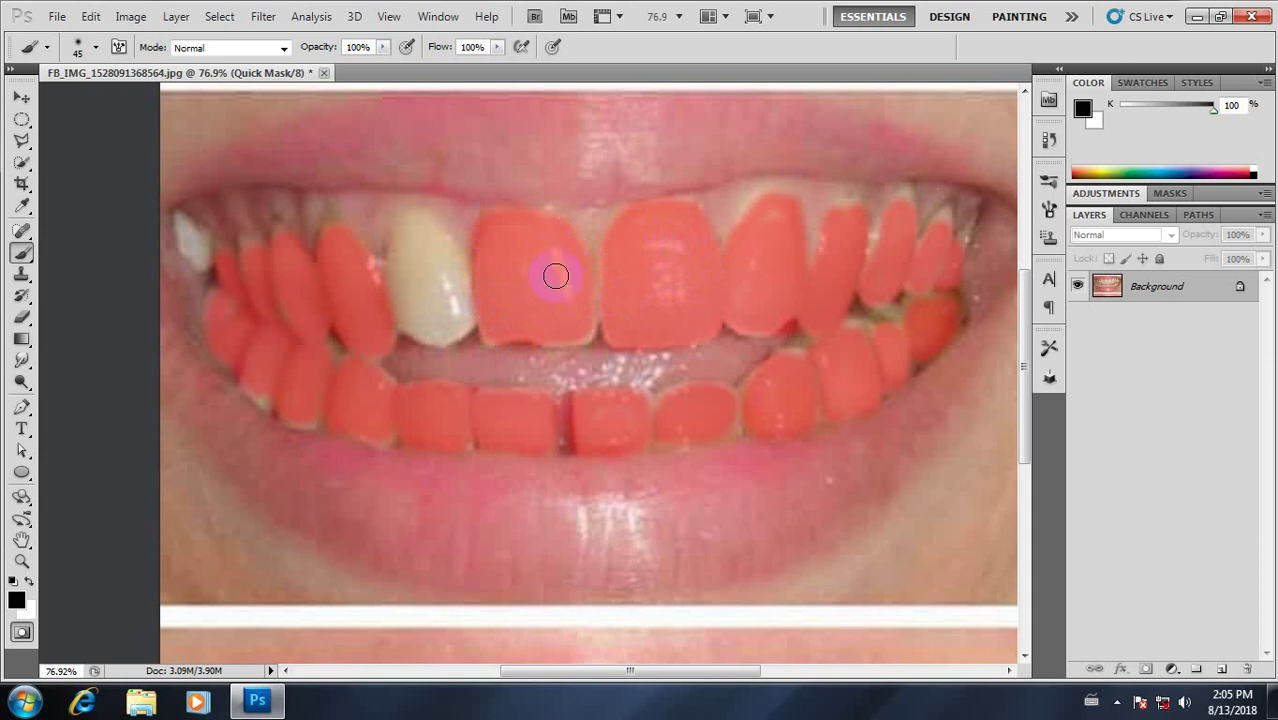
{"action": "mouse_move", "coordinate": [441, 244]}
{"action": "left_mouse_down"}
{"action": "mouse_move", "coordinate": [466, 308]}
{"action": "mouse_move", "coordinate": [399, 257]}
{"action": "mouse_move", "coordinate": [394, 274]}
{"action": "mouse_move", "coordinate": [402, 251]}
{"action": "mouse_move", "coordinate": [433, 305]}
{"action": "left_mouse_up"}
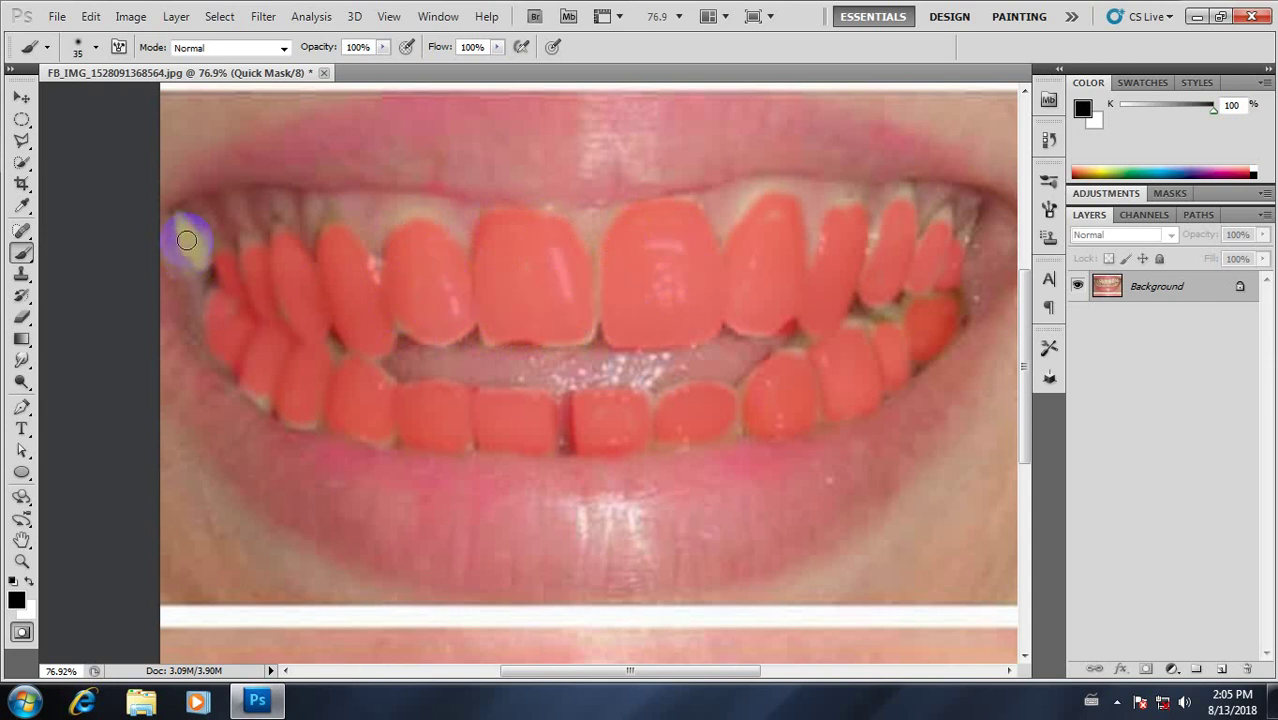
{"action": "left_click_drag", "start_coordinate": [183, 224], "coordinate": [199, 257]}
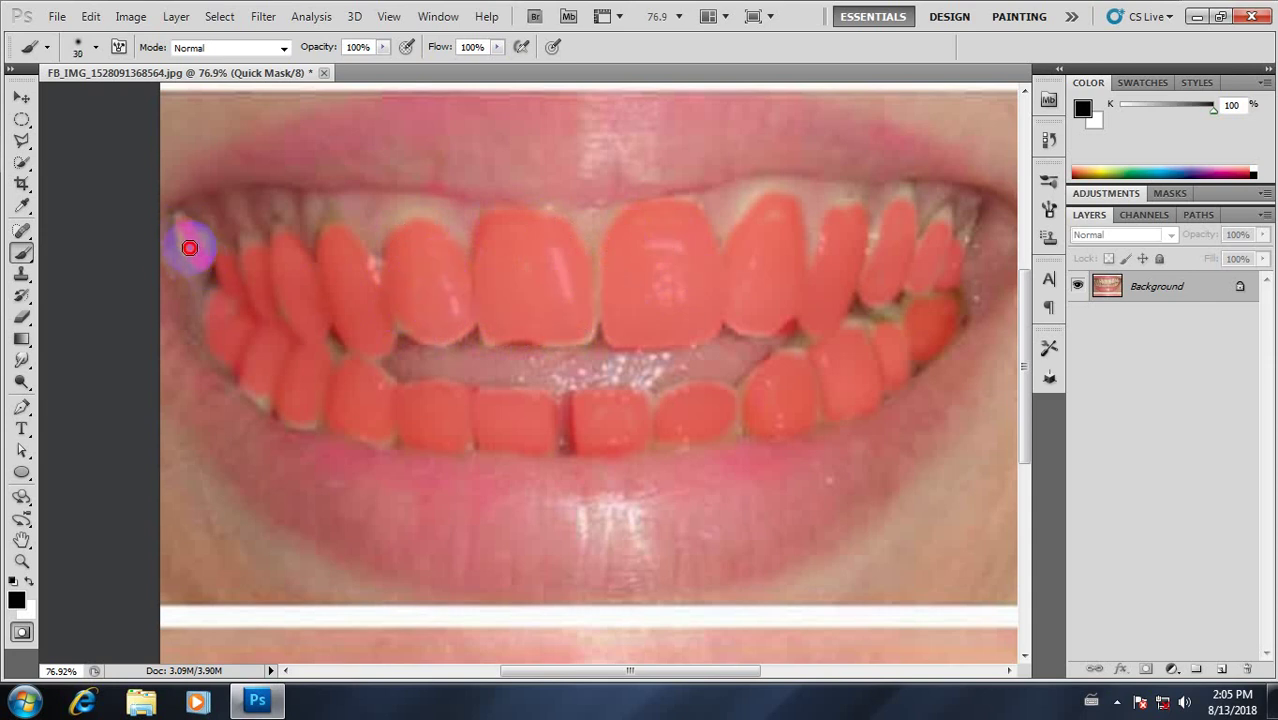
- Return to Standard mode so the painted mask becomes a selection around the teeth
{"action": "scroll", "coordinate": [657, 352], "scroll_direction": "down", "scroll_amount": 4}
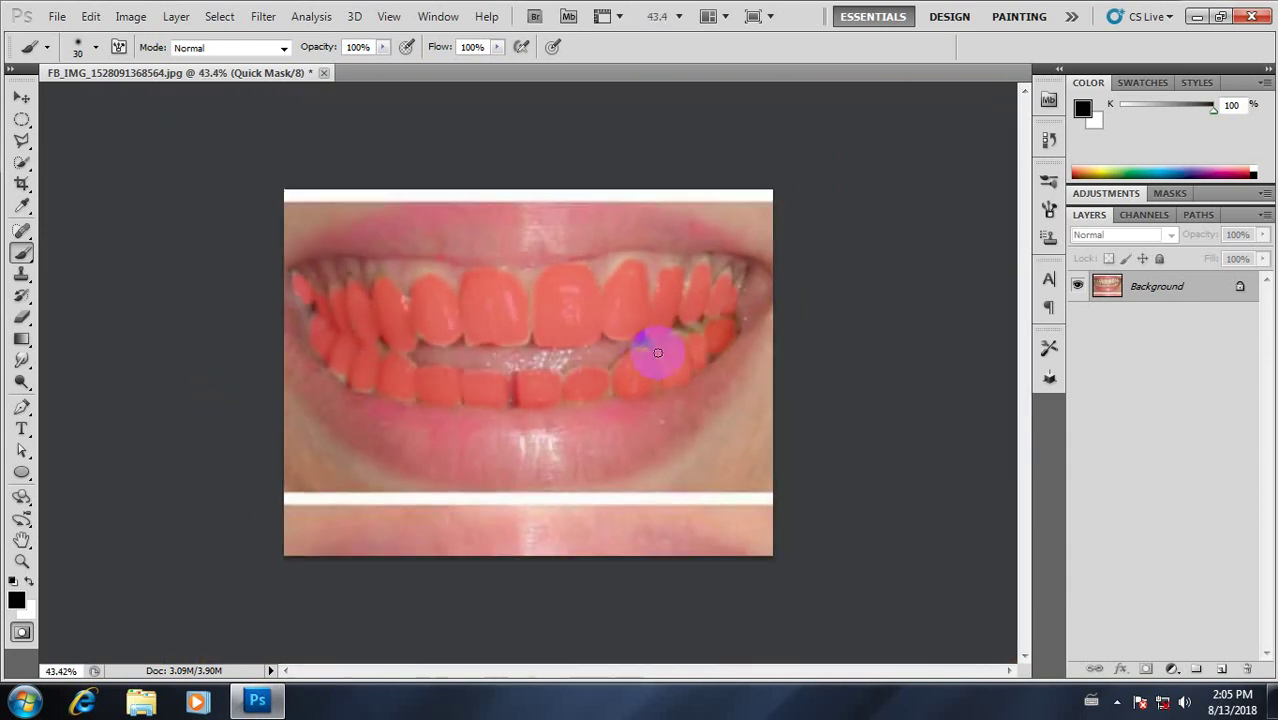
{"action": "scroll", "coordinate": [495, 285], "scroll_direction": "up", "scroll_amount": 1}
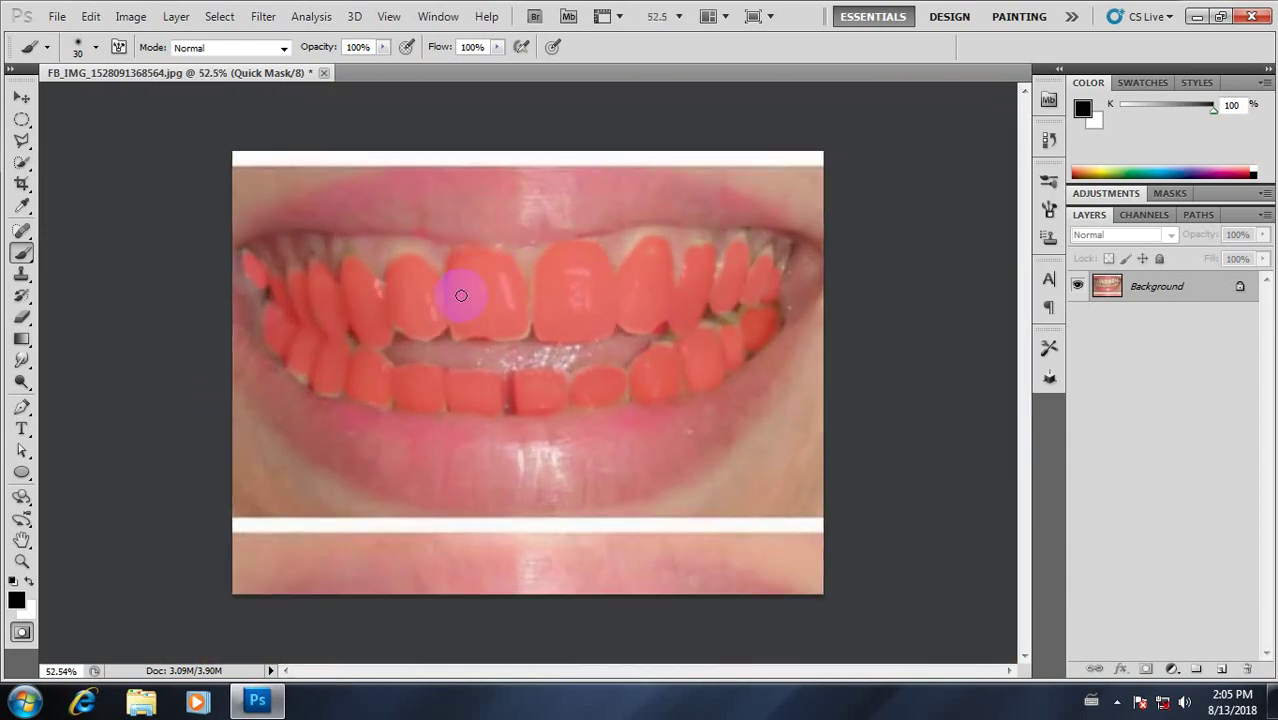
{"action": "left_click", "coordinate": [22, 634]}
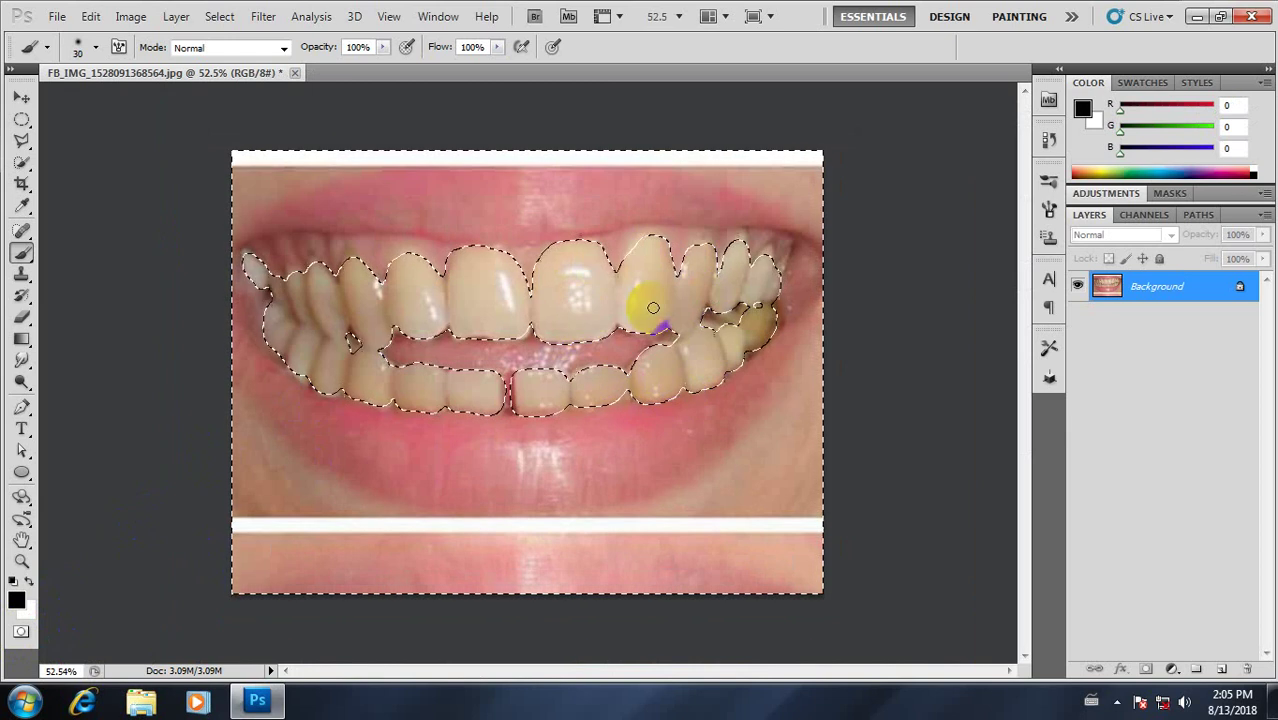
{"action": "scroll", "coordinate": [605, 354], "scroll_direction": "up", "scroll_amount": 2}
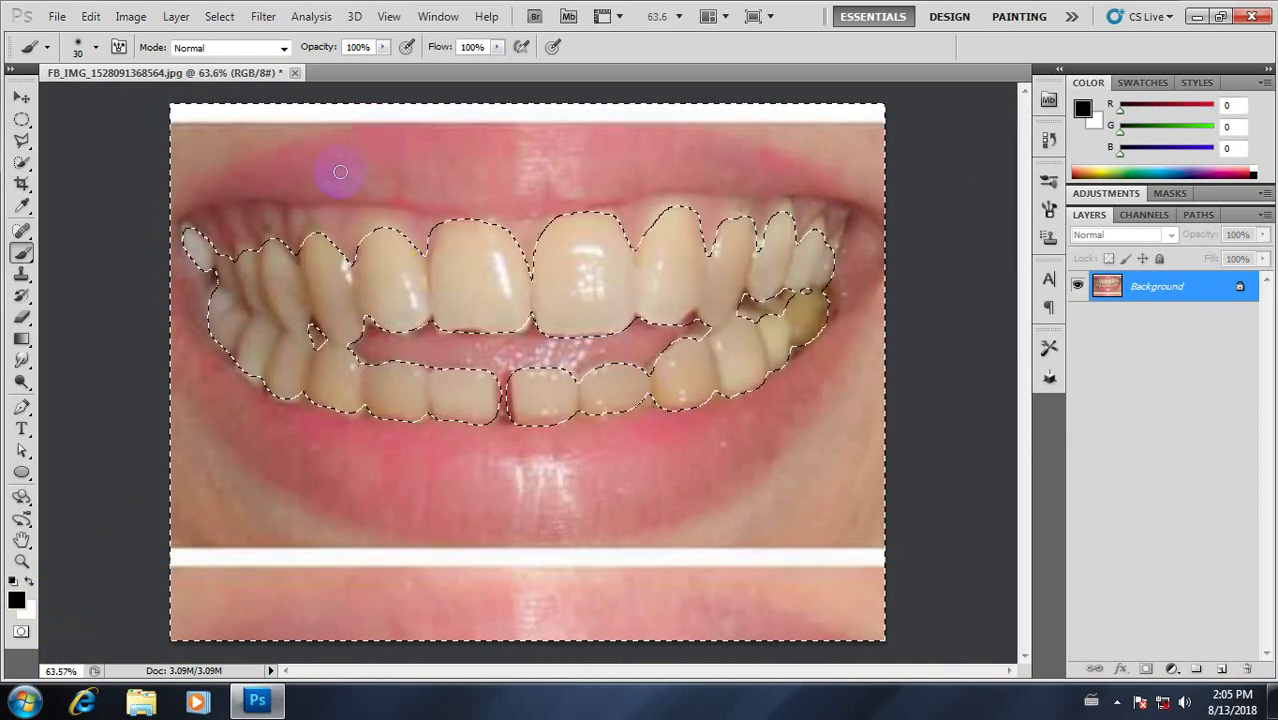
{"action": "left_click", "coordinate": [219, 16]}
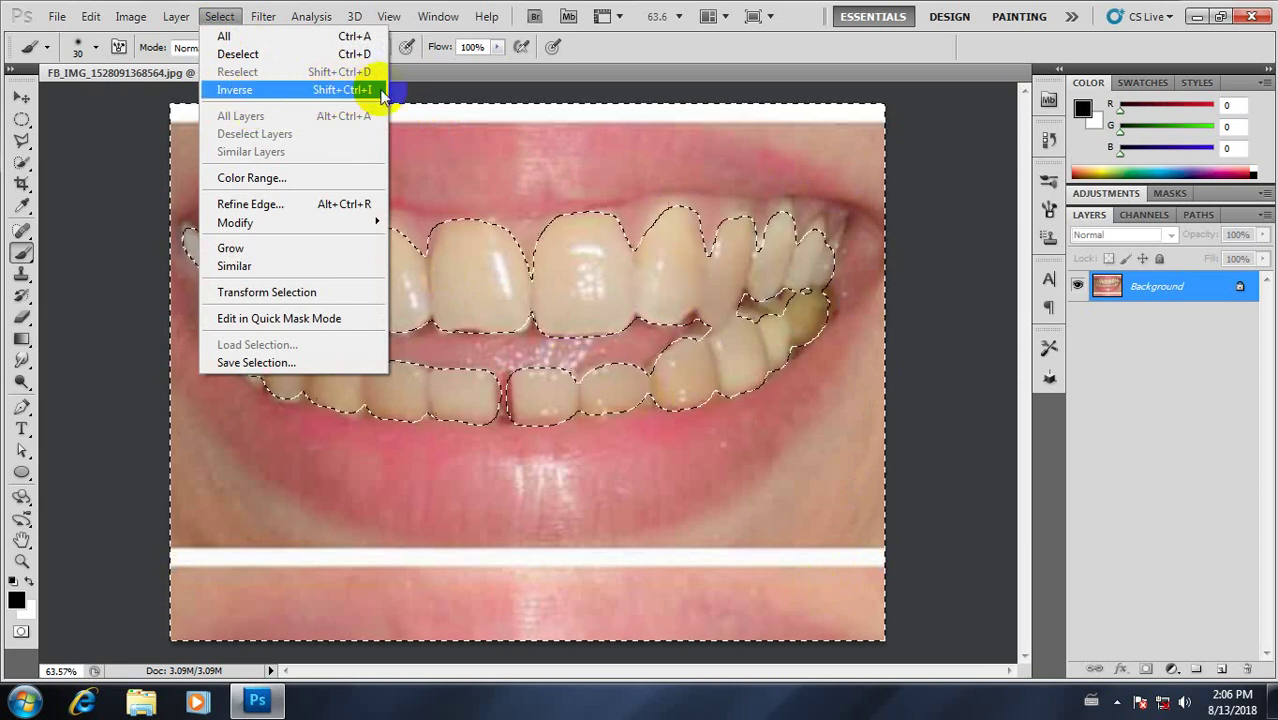
- Apply Select > Inverse so only the teeth stay selected
{"action": "left_click", "coordinate": [522, 85]}
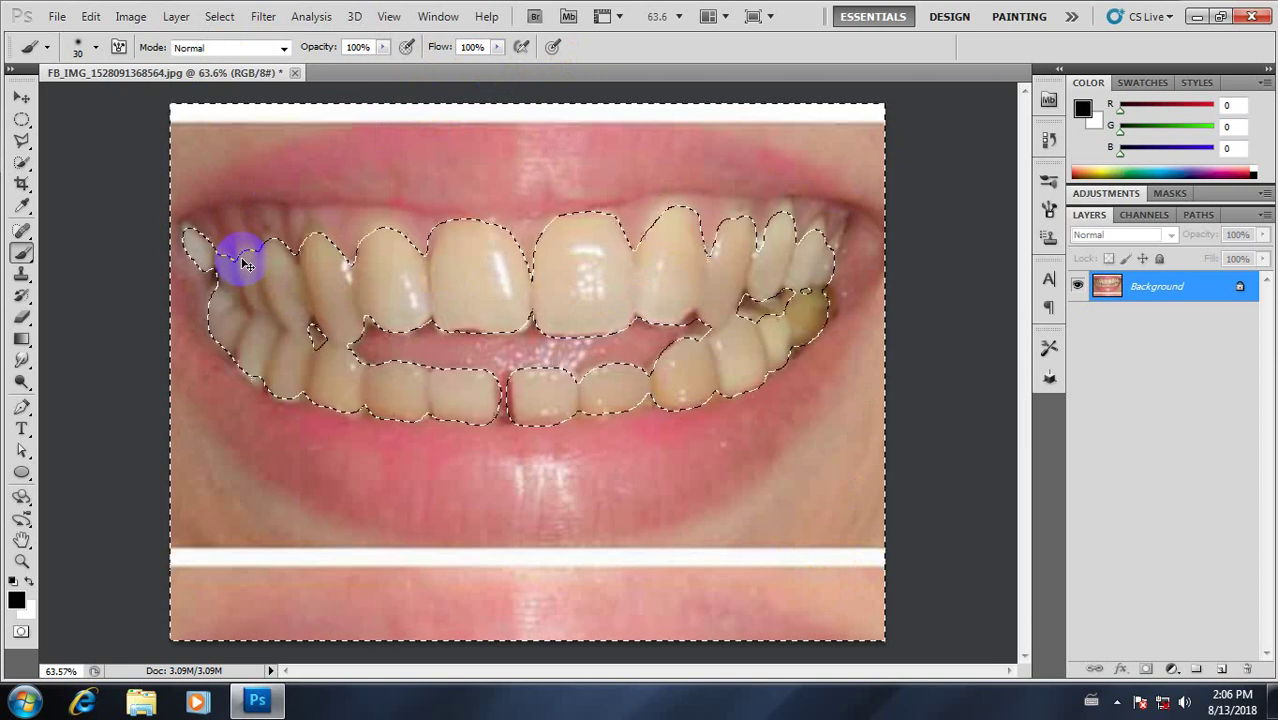
{"action": "left_click_drag", "start_coordinate": [245, 263], "coordinate": [271, 222]}
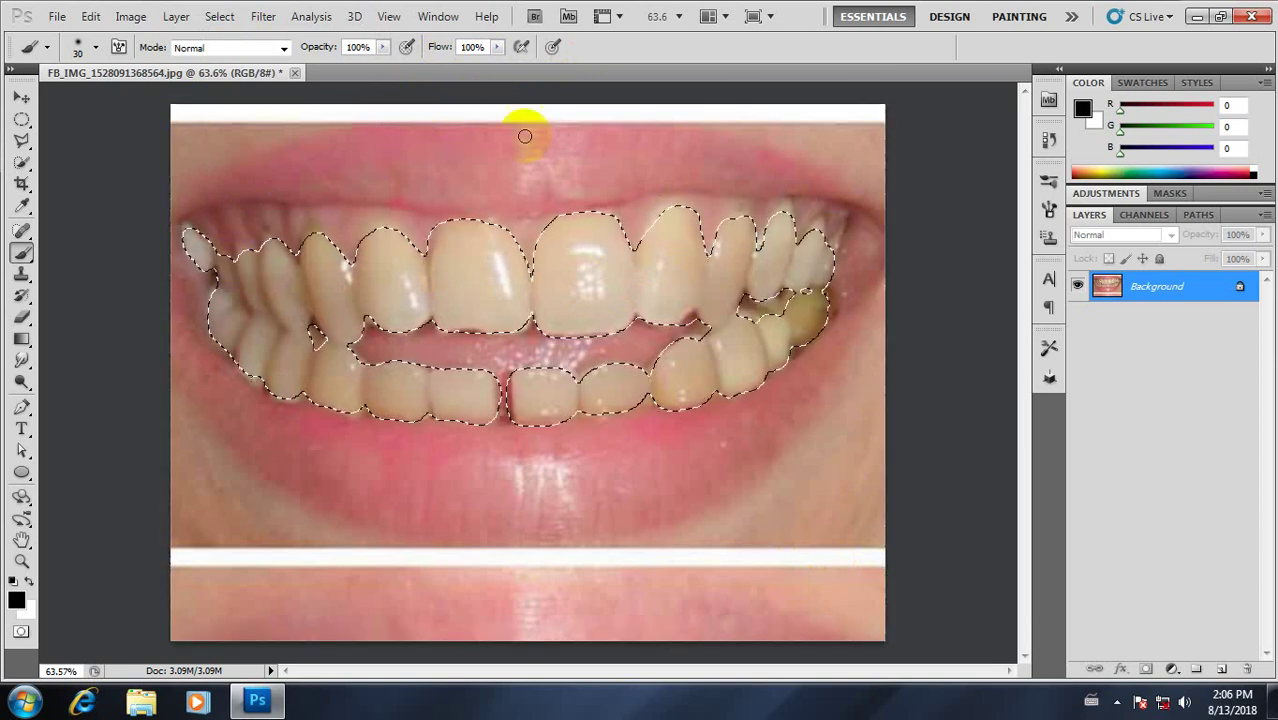
{"action": "left_click_drag", "start_coordinate": [805, 320], "coordinate": [679, 320]}
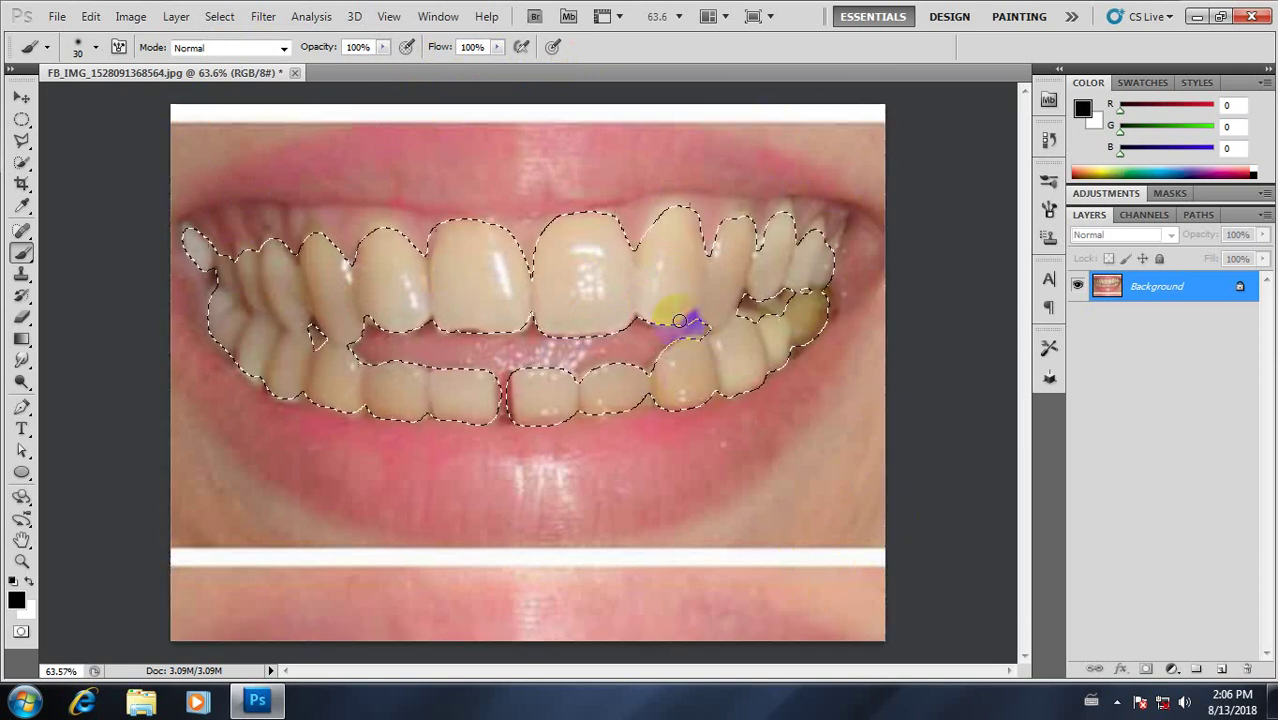
{"action": "scroll", "coordinate": [608, 300], "scroll_direction": "up", "scroll_amount": 2}
{"action": "scroll", "coordinate": [608, 300], "scroll_direction": "down", "scroll_amount": 2}
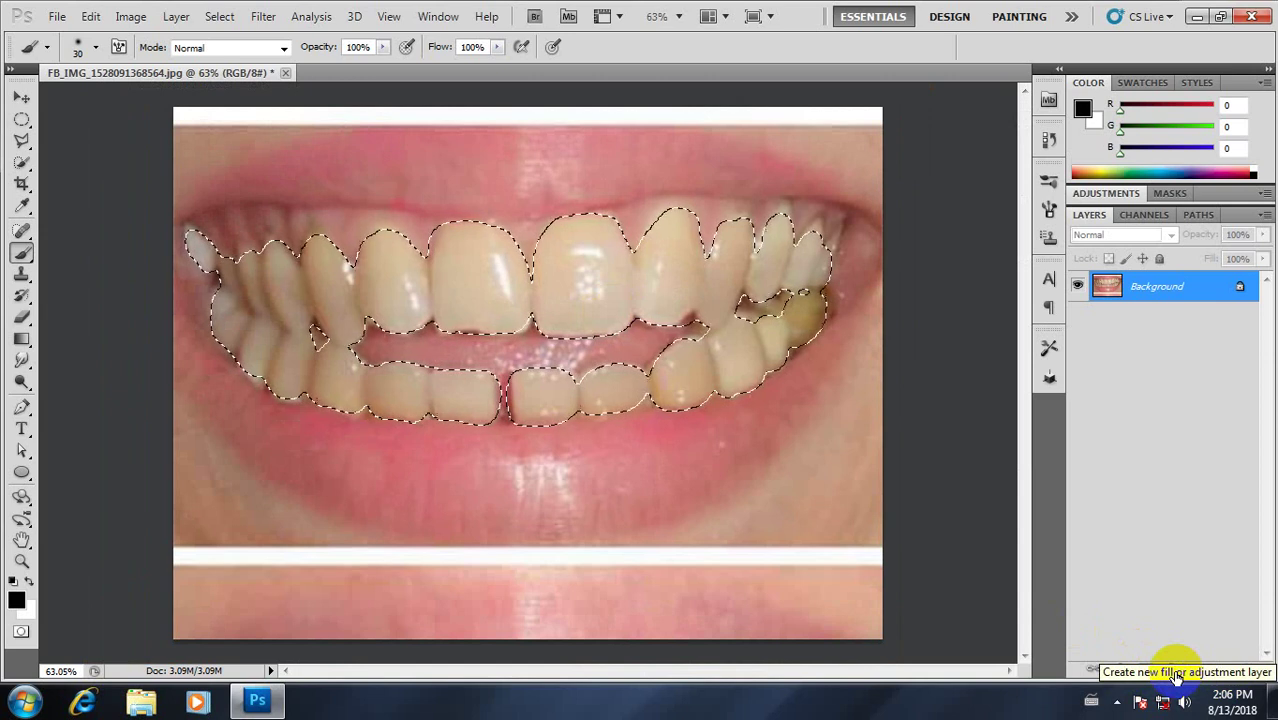
- Add a Hue/Saturation adjustment layer masked to the teeth above Background
{"action": "left_click", "coordinate": [1176, 674]}
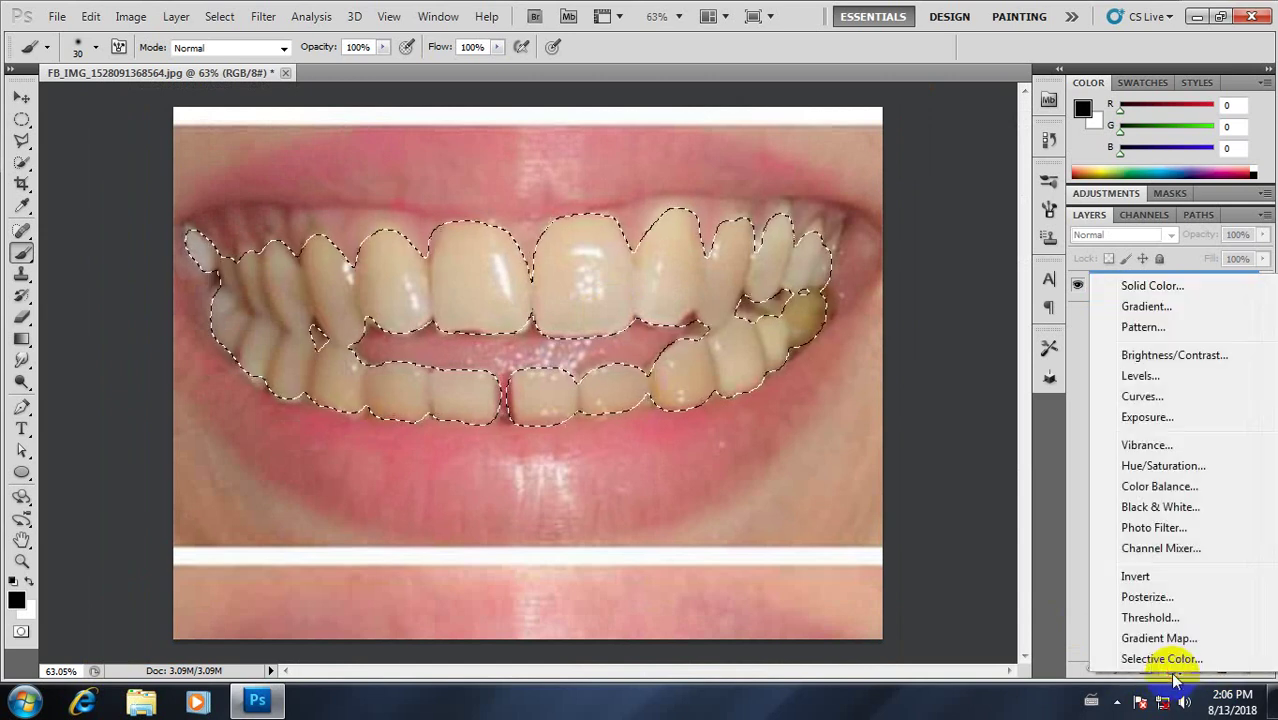
{"action": "left_click", "coordinate": [1166, 470]}
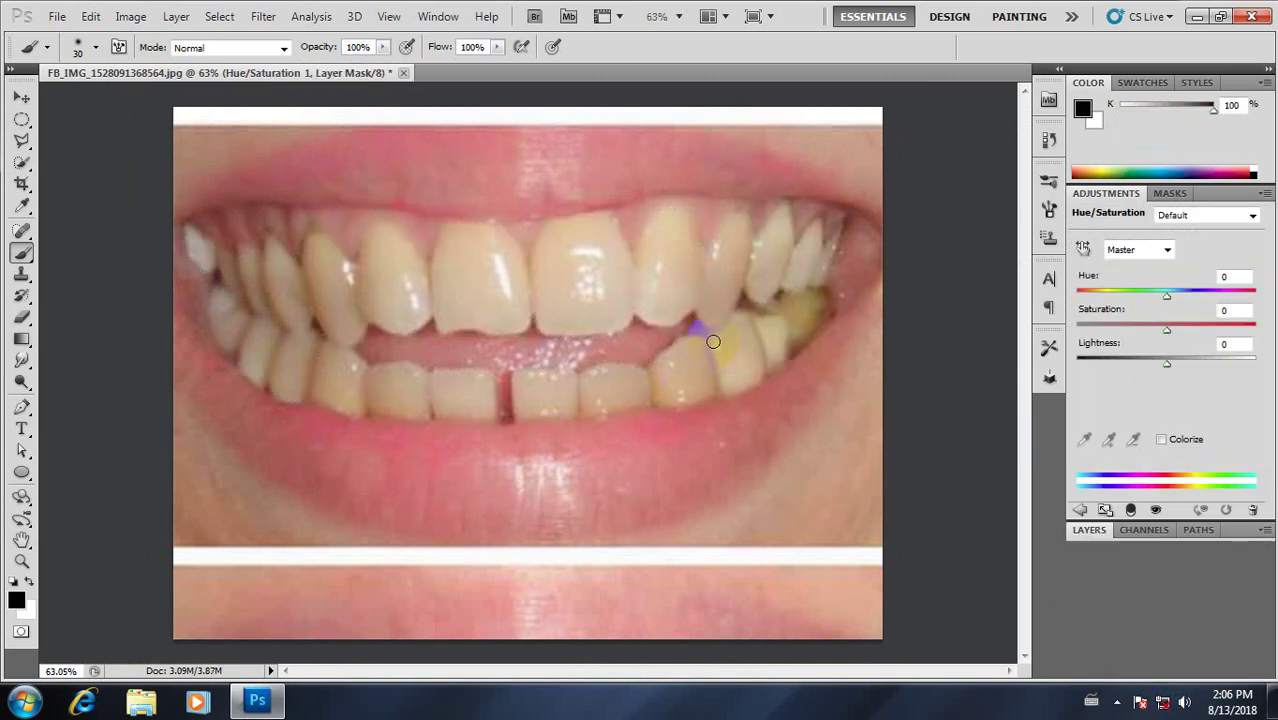
{"action": "scroll", "coordinate": [700, 285], "scroll_direction": "up", "scroll_amount": 2}
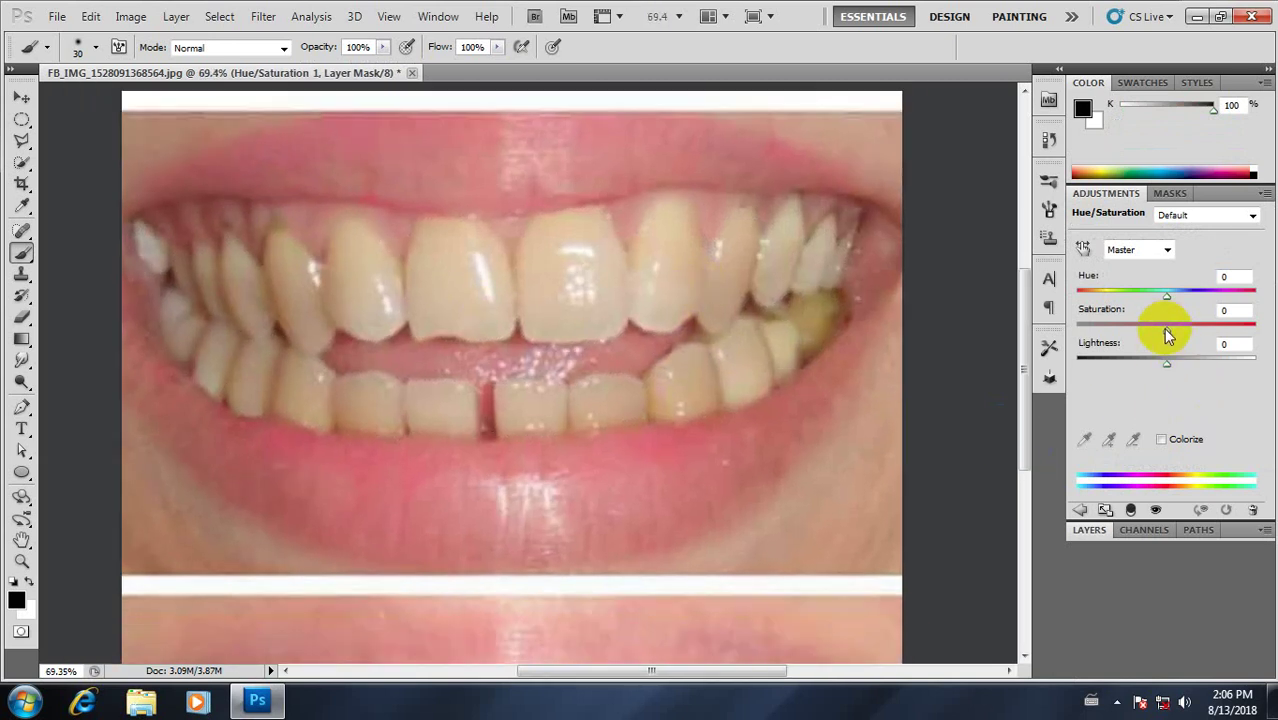
{"action": "left_click", "coordinate": [1089, 529]}
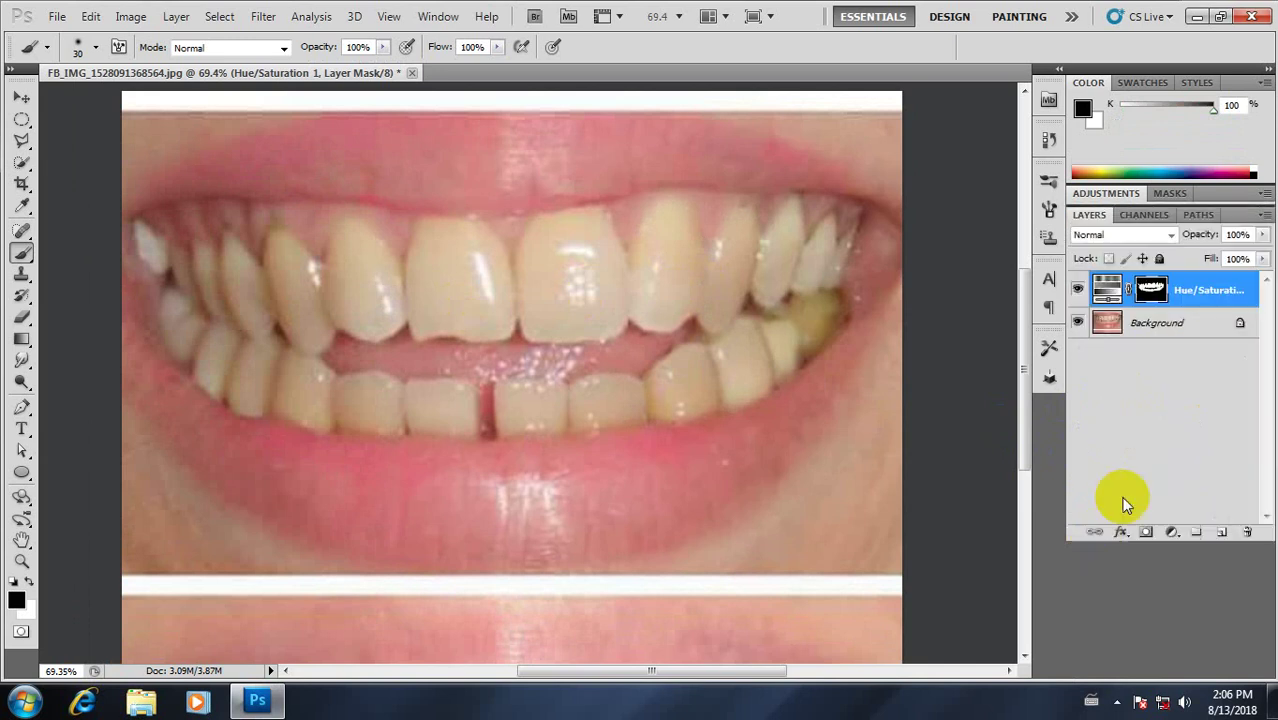
- Set the Hue/Saturation layer to Lightness +21 and Saturation -41
{"action": "left_click", "coordinate": [1110, 290]}
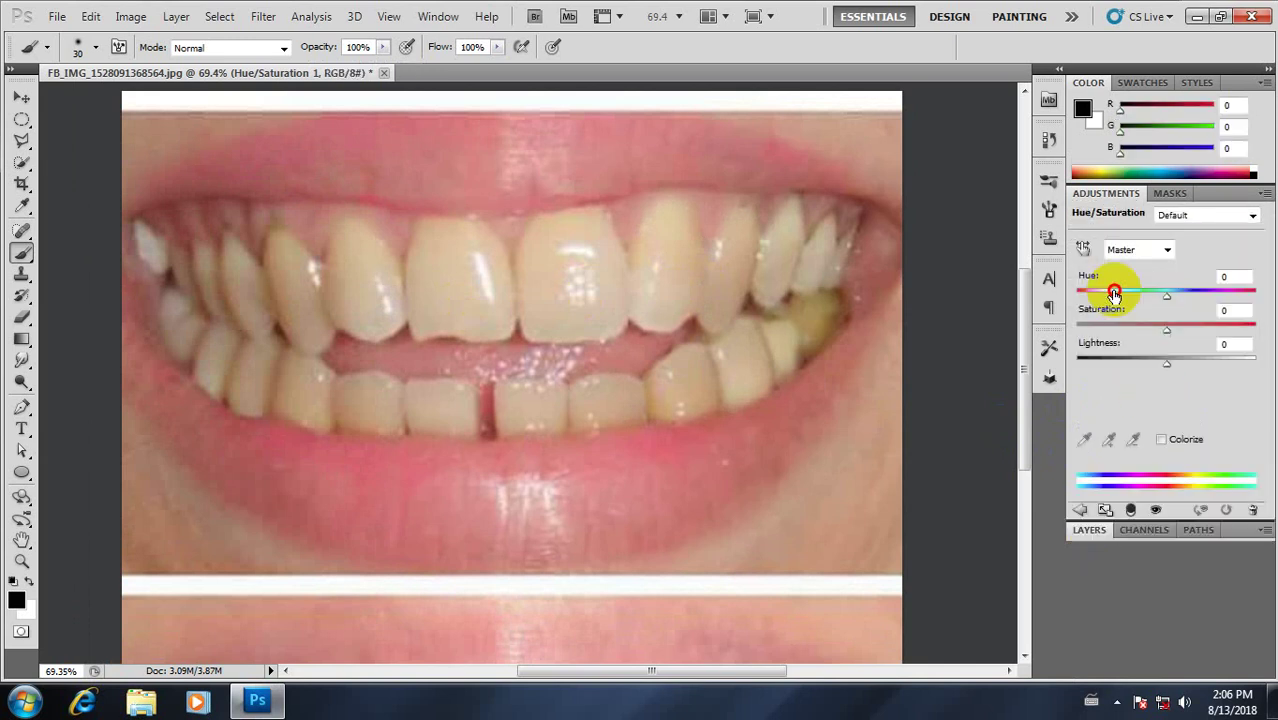
{"action": "mouse_move", "coordinate": [1165, 368]}
{"action": "left_mouse_down"}
{"action": "mouse_move", "coordinate": [1147, 362]}
{"action": "mouse_move", "coordinate": [1191, 370]}
{"action": "mouse_move", "coordinate": [1170, 372]}
{"action": "mouse_move", "coordinate": [1185, 370]}
{"action": "mouse_move", "coordinate": [1170, 340]}
{"action": "left_mouse_up"}
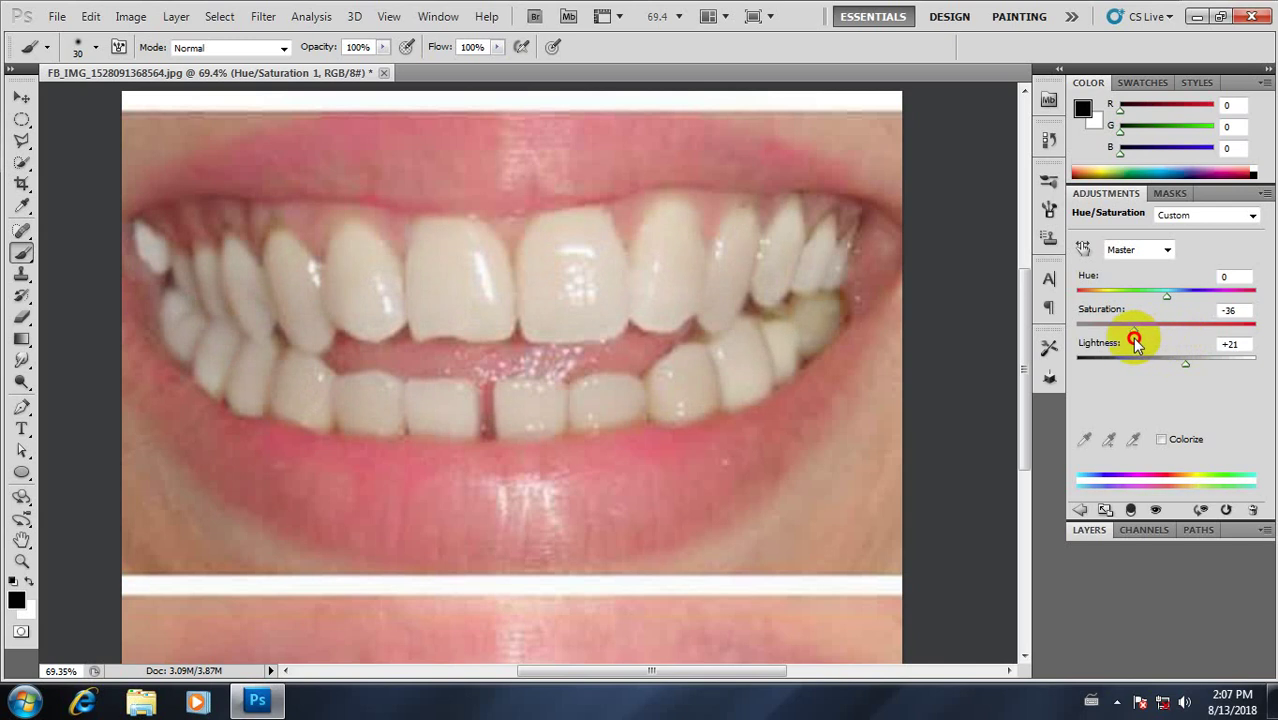
{"action": "mouse_move", "coordinate": [1111, 345]}
{"action": "left_mouse_down"}
{"action": "mouse_move", "coordinate": [1061, 329]}
{"action": "mouse_move", "coordinate": [1188, 332]}
{"action": "mouse_move", "coordinate": [1132, 333]}
{"action": "left_mouse_up"}
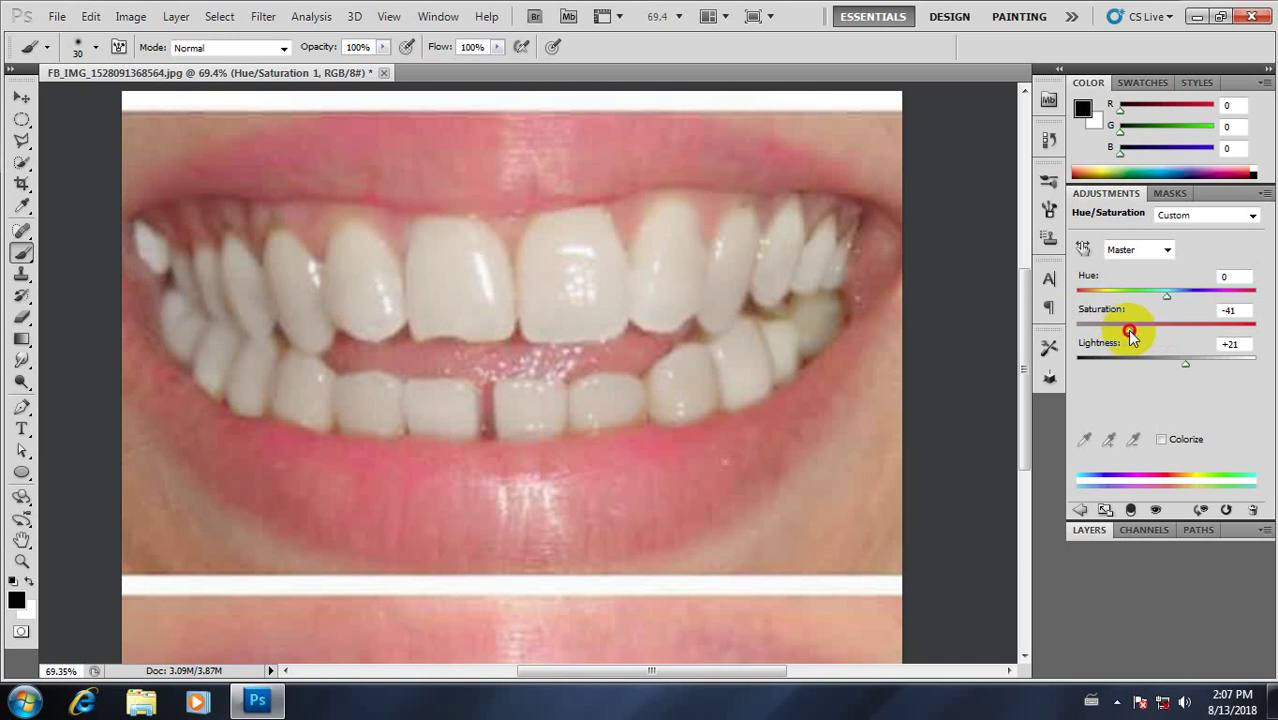
- Show the Layers panel and toggle the Hue/Saturation layer's visibility to compare before and after
{"action": "left_click", "coordinate": [1089, 530]}
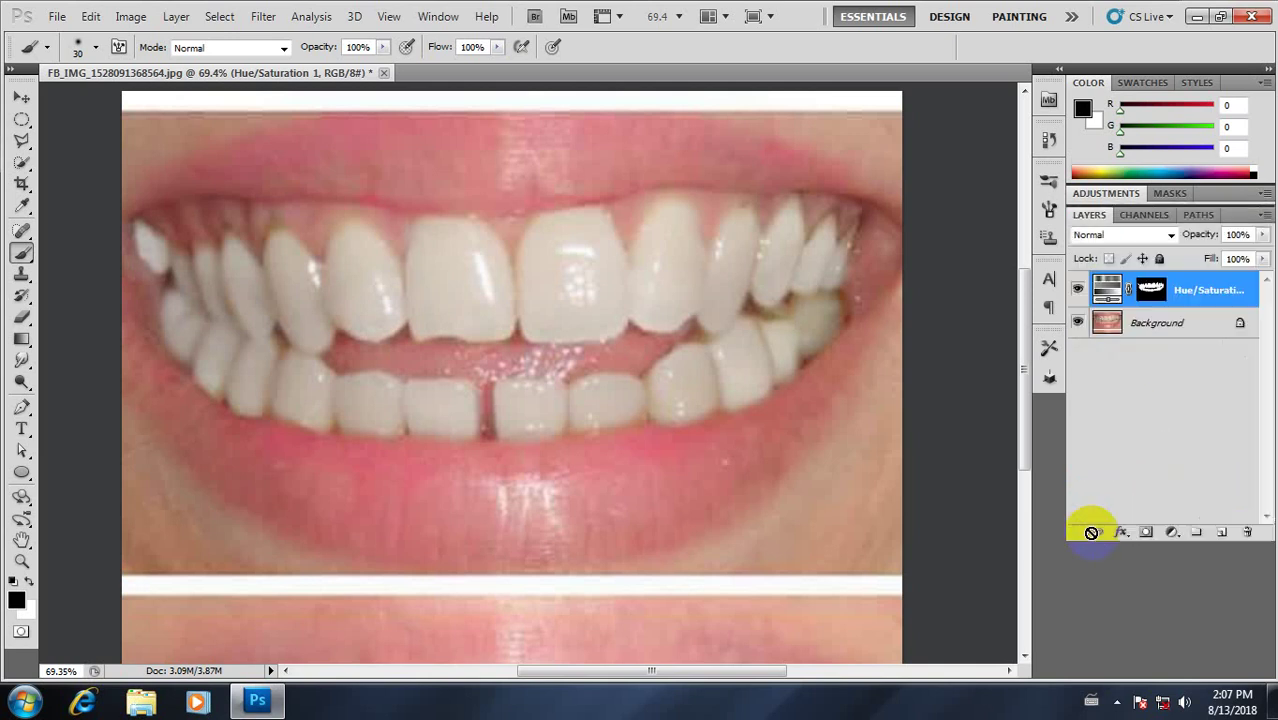
{"action": "scroll", "coordinate": [579, 305], "scroll_direction": "down", "scroll_amount": 3}
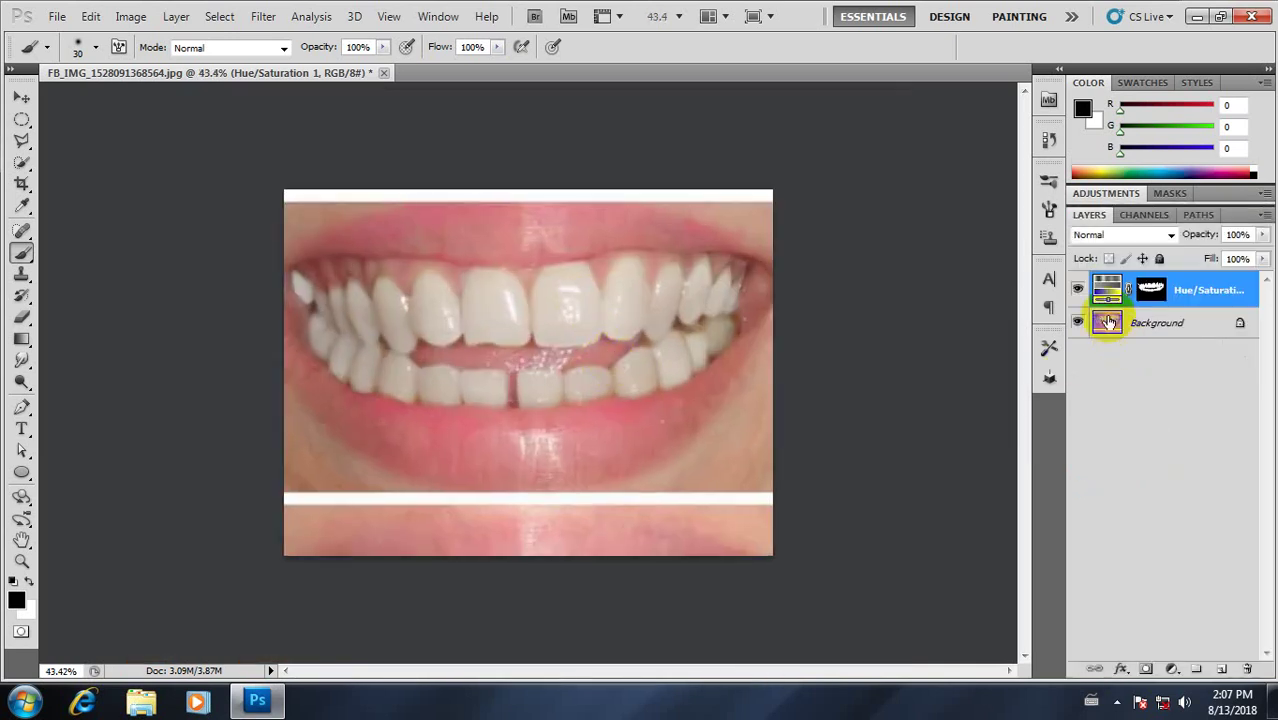
{"action": "left_click", "coordinate": [1077, 290]}
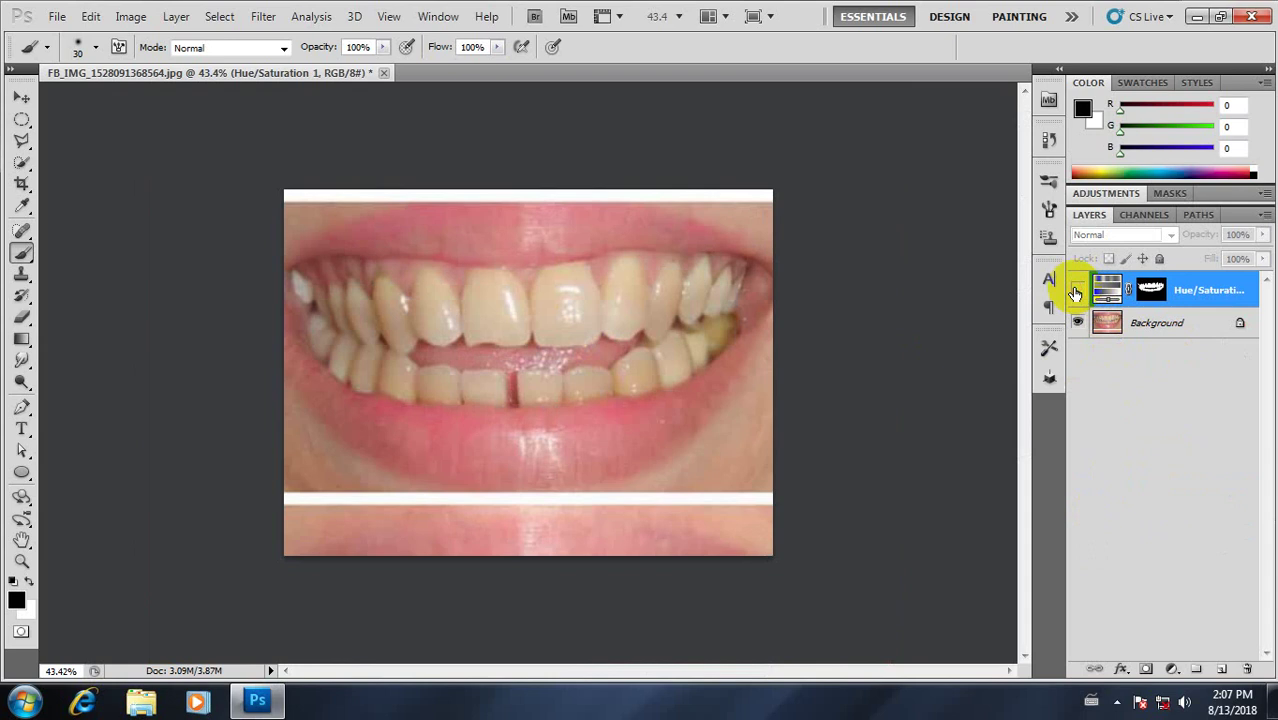
{"action": "left_click", "coordinate": [1077, 290]}
{"action": "left_click", "coordinate": [1077, 290]}
{"action": "left_click", "coordinate": [1077, 290]}
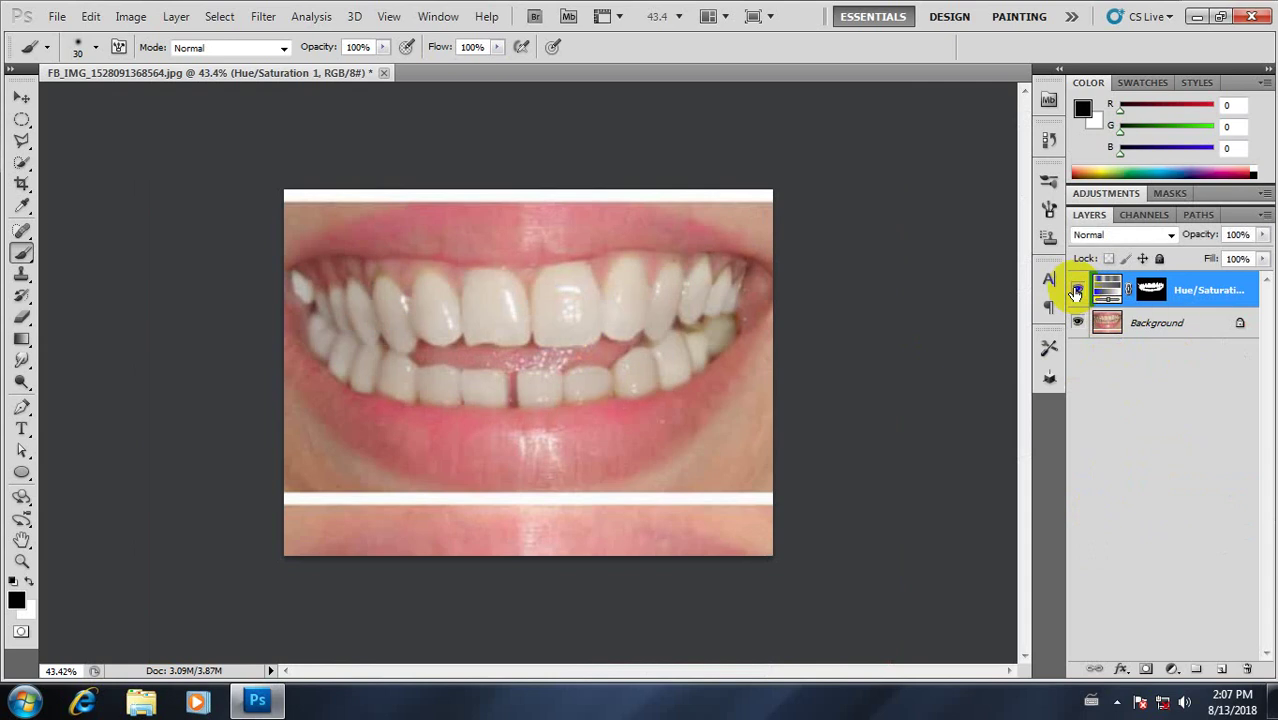
{"action": "left_click", "coordinate": [1077, 290]}
{"action": "left_click", "coordinate": [1077, 290]}
{"action": "left_click", "coordinate": [1077, 290]}
- Toggle the whitening layer off and on again, leaving it visible
{"action": "scroll", "coordinate": [562, 362], "scroll_direction": "down", "scroll_amount": 3}
{"action": "scroll", "coordinate": [585, 371], "scroll_direction": "up", "scroll_amount": 4}
{"action": "scroll", "coordinate": [570, 365], "scroll_direction": "up", "scroll_amount": 2}
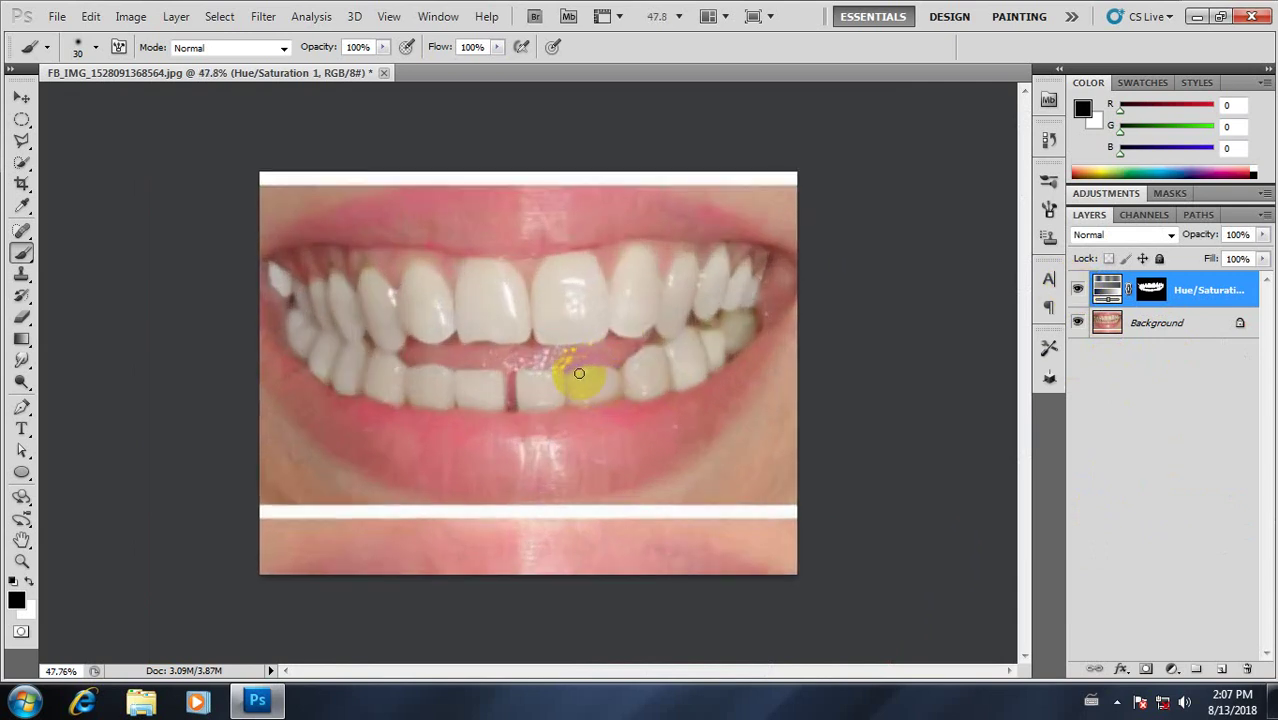
{"action": "scroll", "coordinate": [570, 365], "scroll_direction": "down", "scroll_amount": 5}
{"action": "left_click", "coordinate": [1078, 291]}
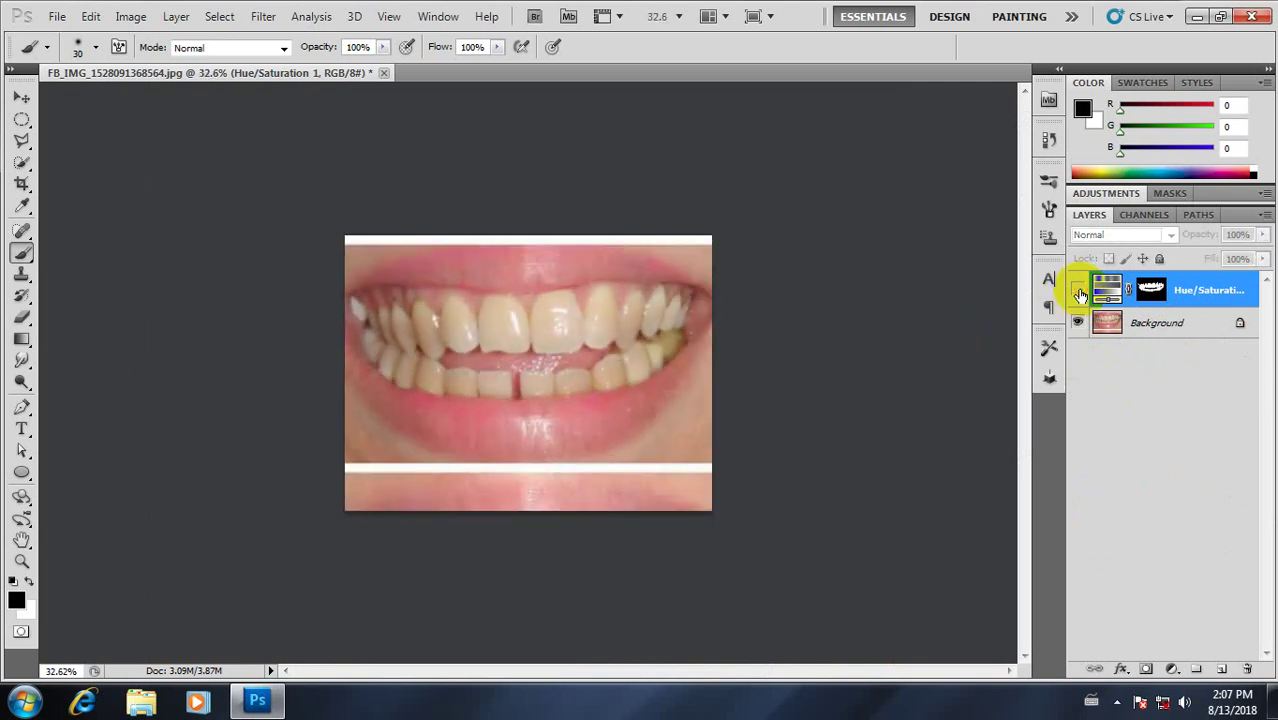
{"action": "left_click", "coordinate": [1078, 291]}
{"action": "left_click", "coordinate": [1078, 291]}
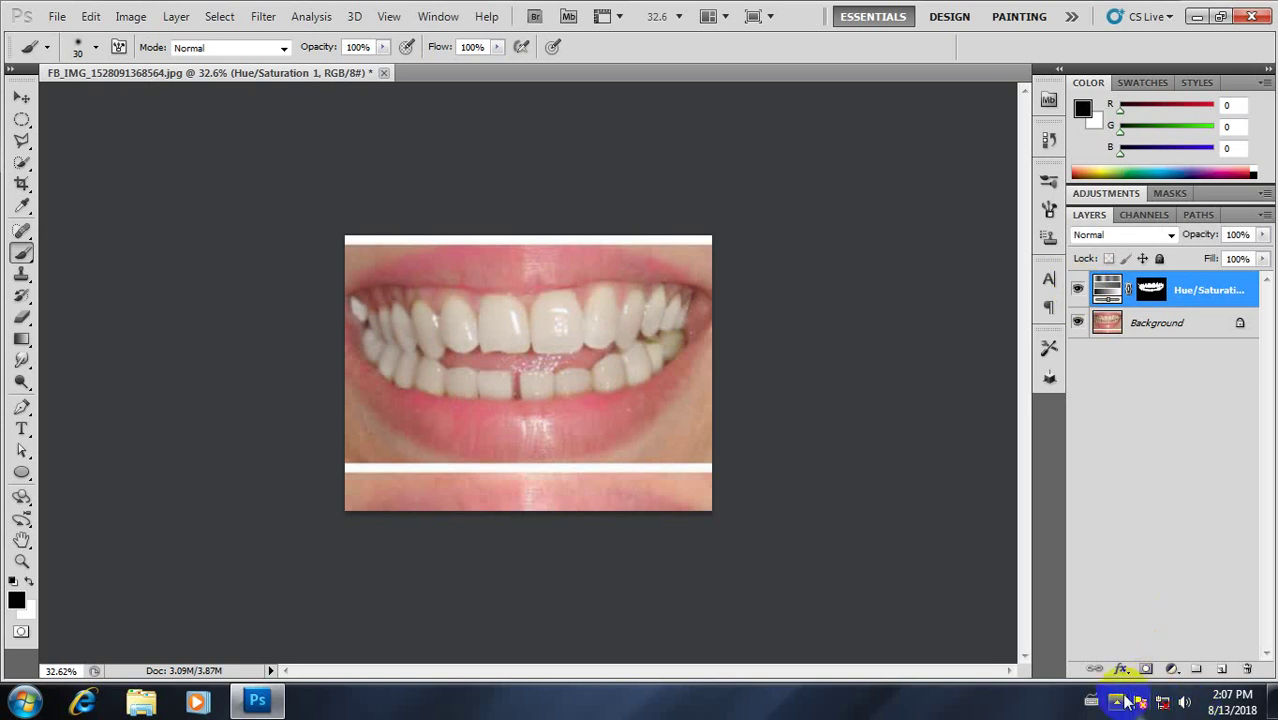